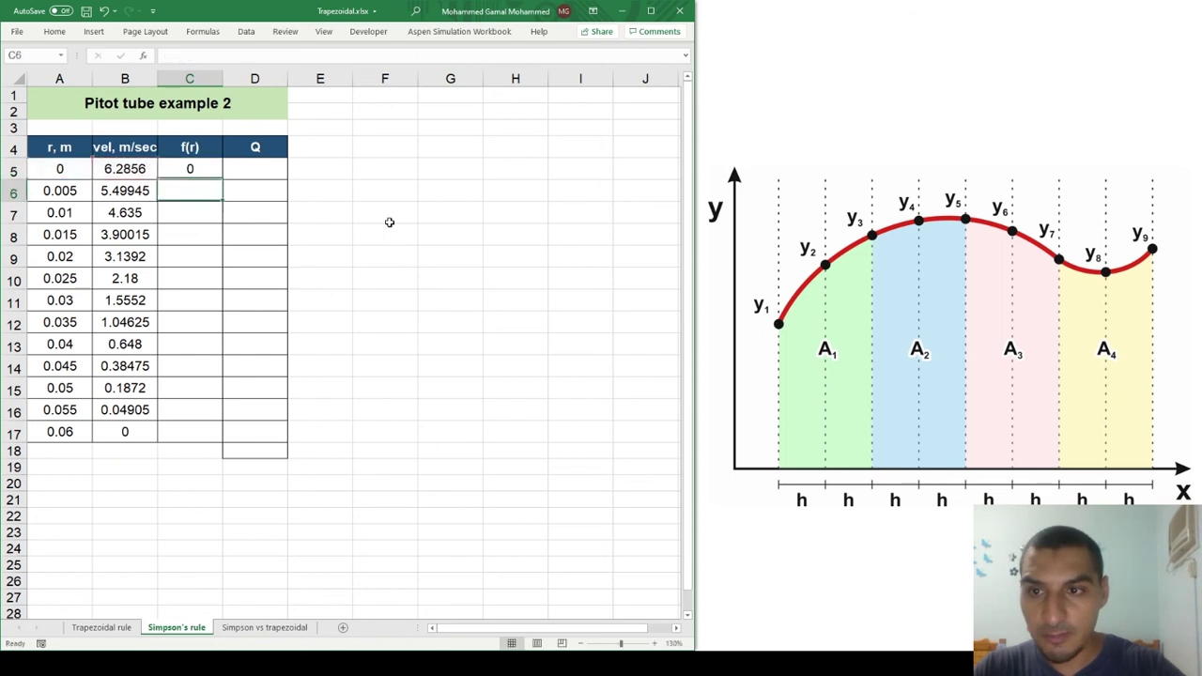
Copy the f(r) formula from C5 down through row 17, the r = 0.06 row.
key(Up)
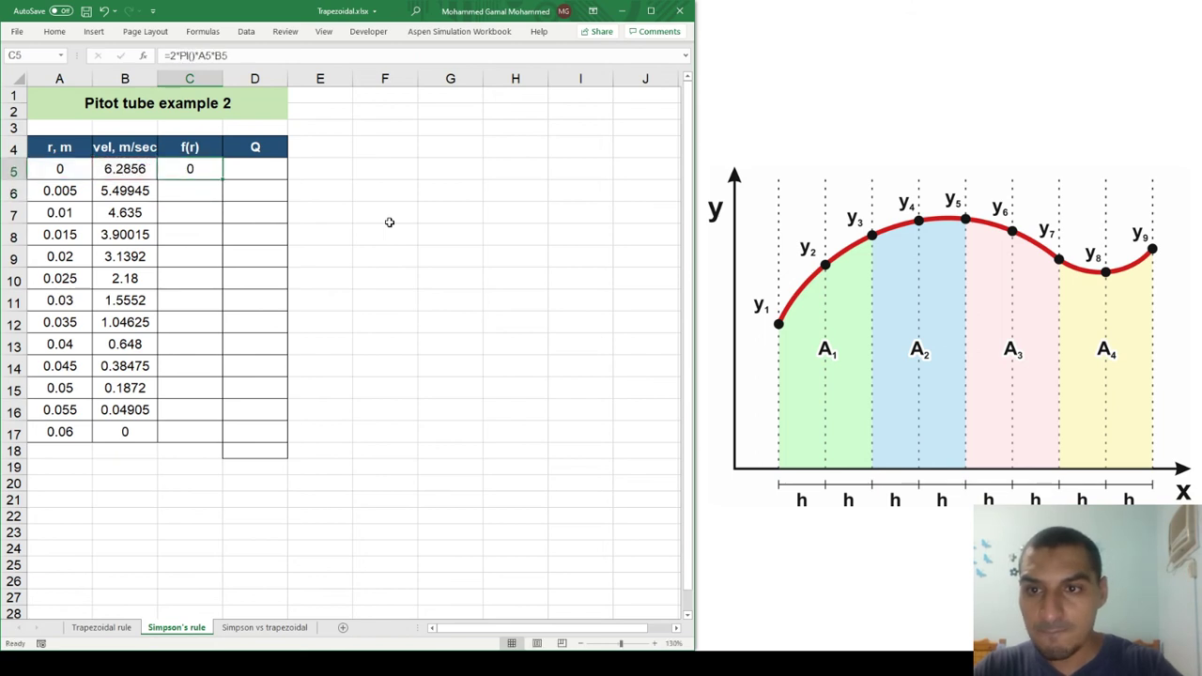
drag(216, 183, 220, 439)
click(223, 181)
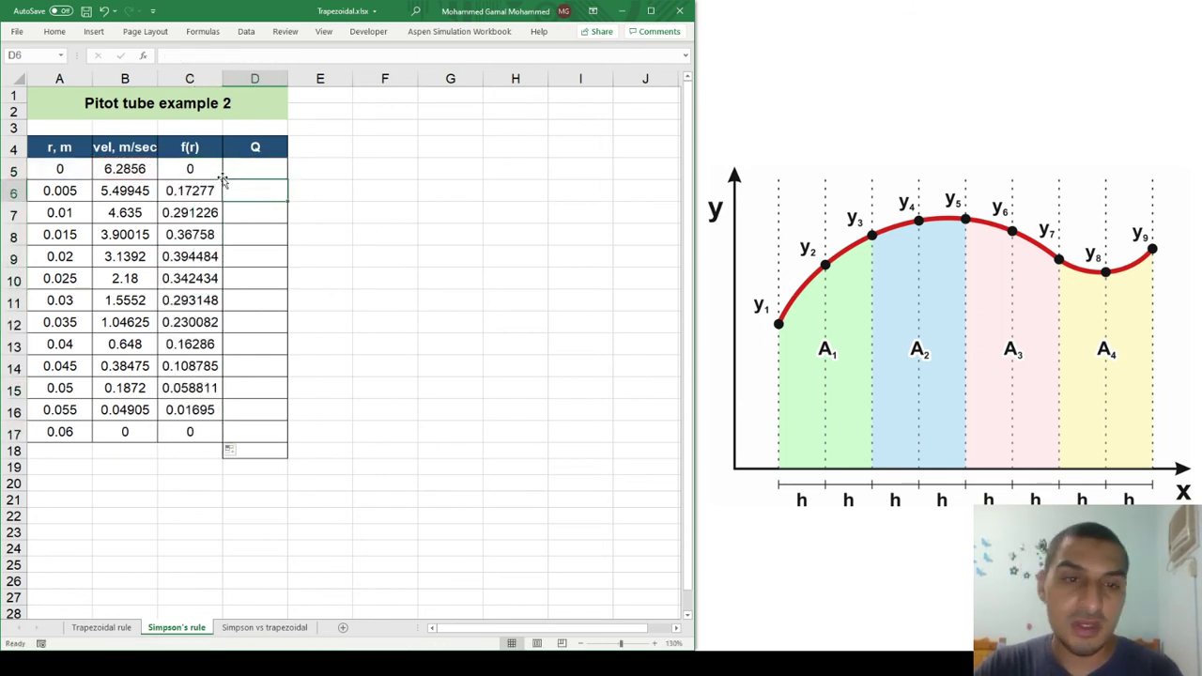
key(Down)
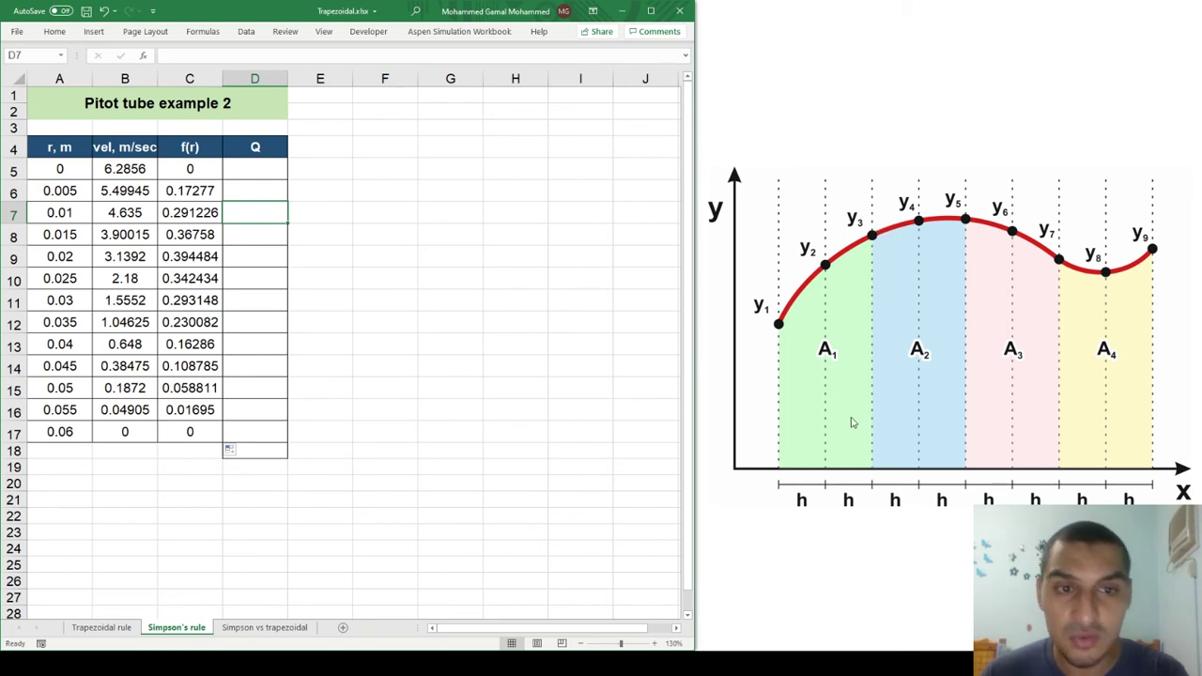
Insert a new column A headed 'point #' and number the points 1 to 13.
click(59, 78)
key(ctrl+shift+plus)
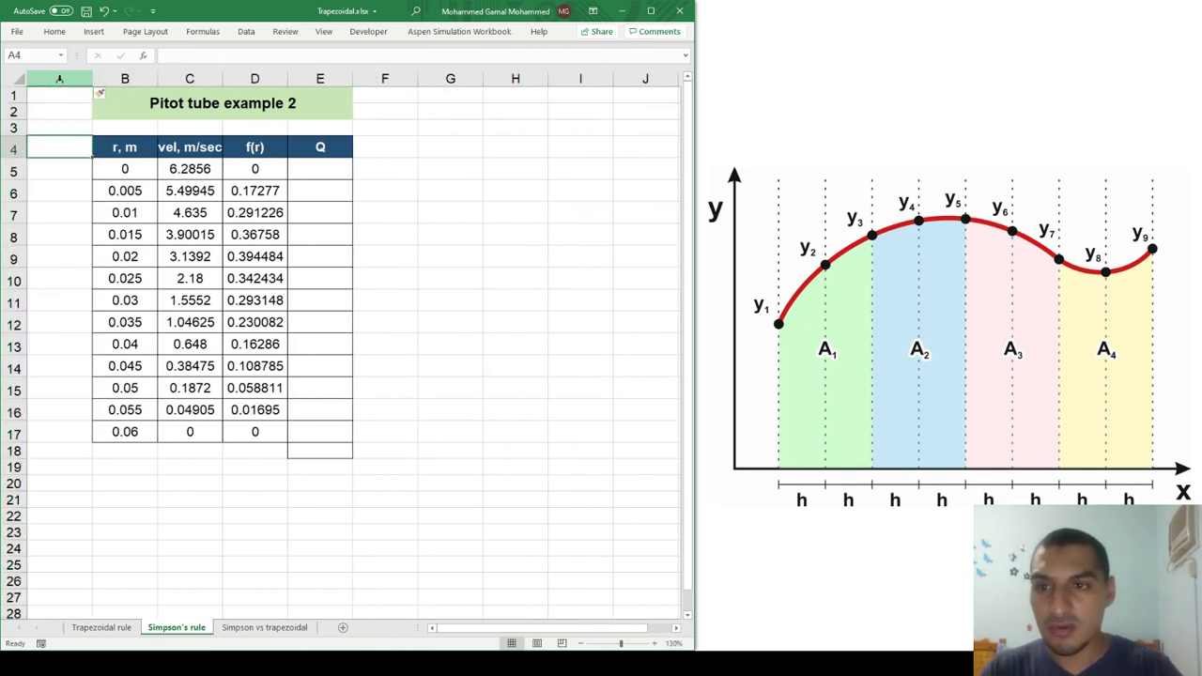
key(Down)
text(po)
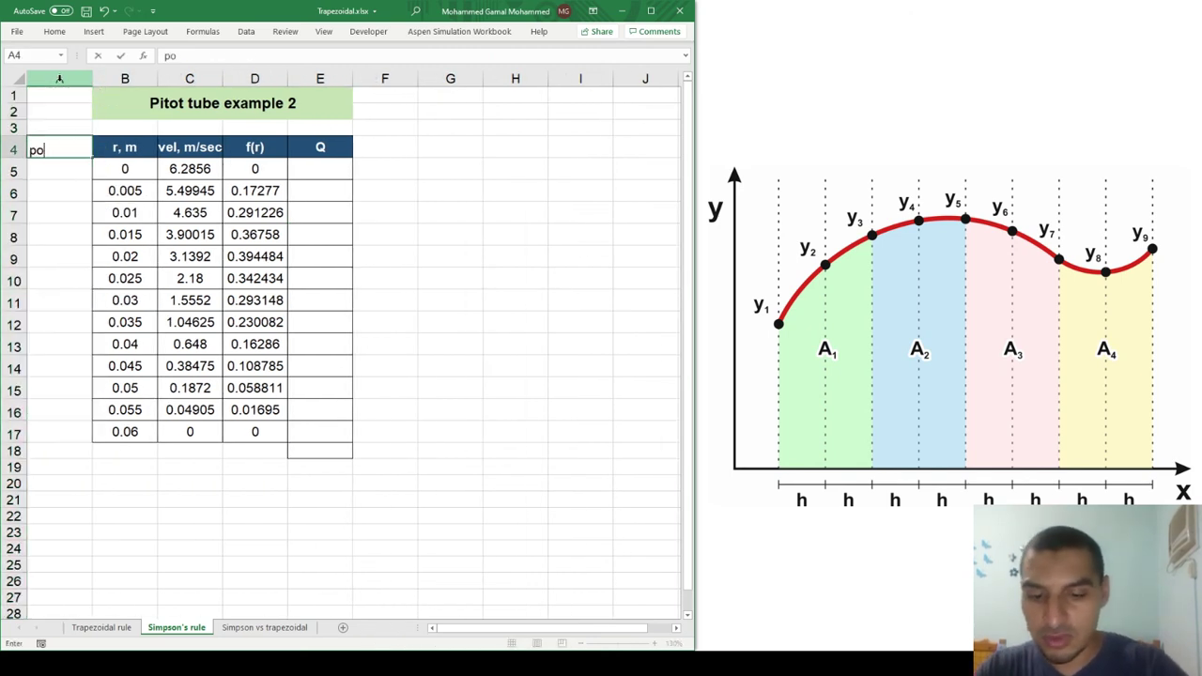
text(int #)
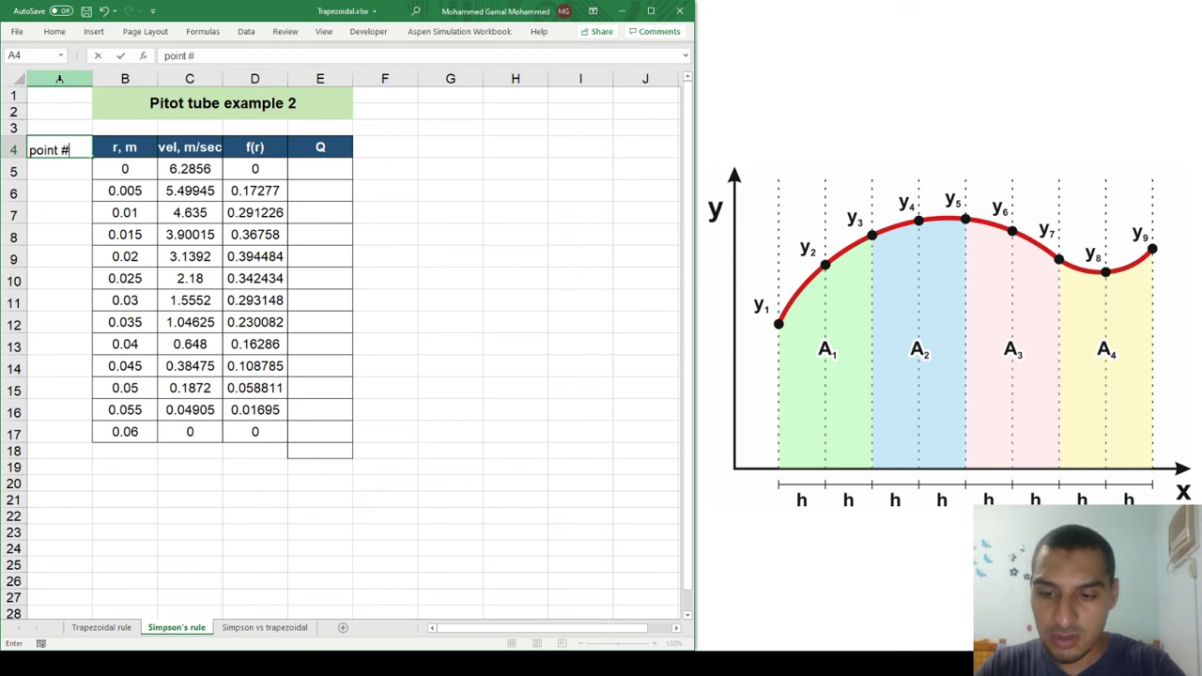
key(Escape)
text(1)
key(Return)
key(ctrl+z)
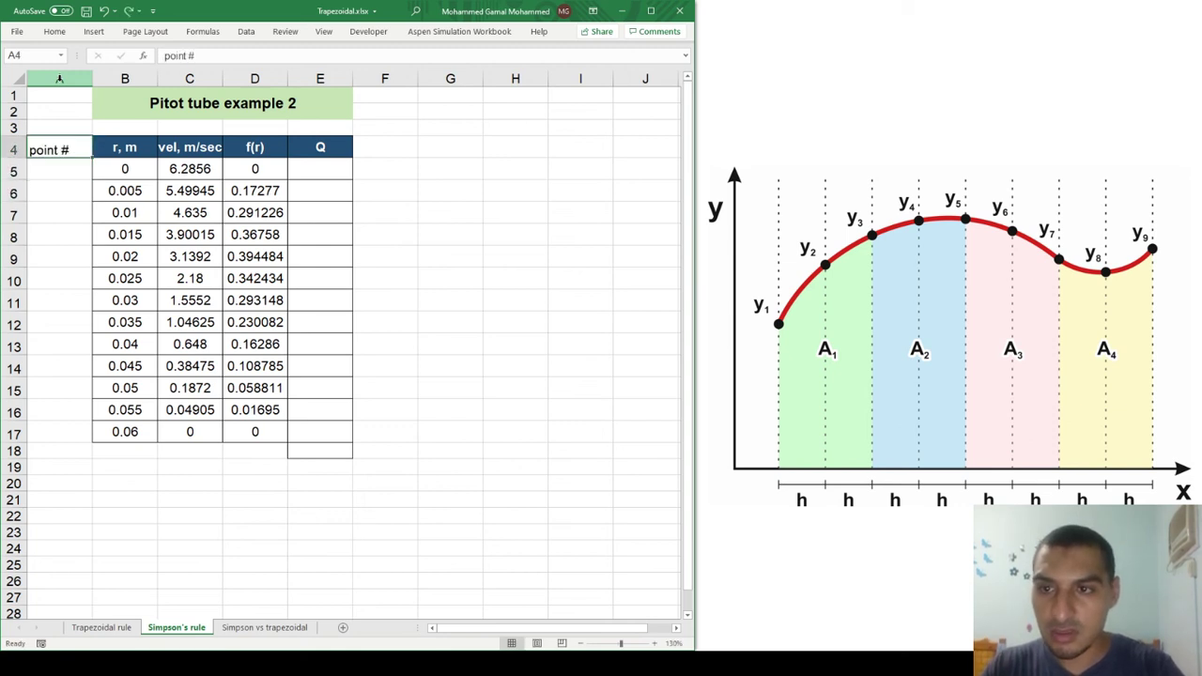
key(Down)
text(1)
key(Return)
text(2)
key(Up)
key(Up)
drag(56, 171, 96, 445)
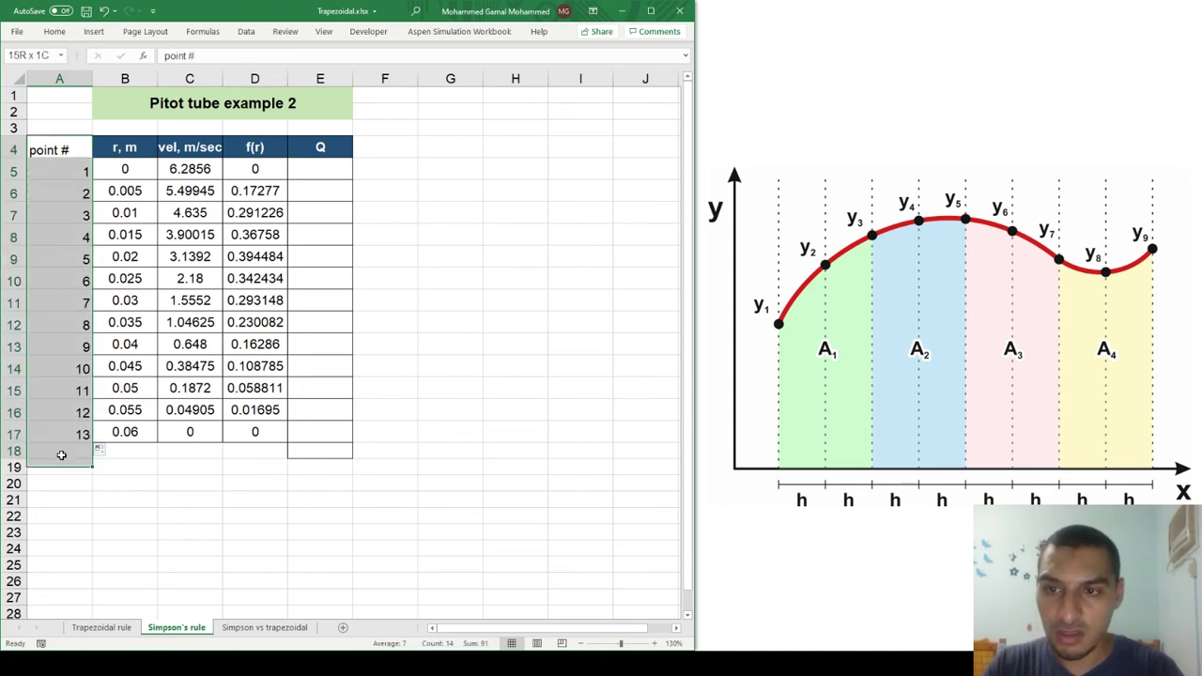
Paste the r column's formatting onto the point # column with Paste Special > Formats.
drag(118, 148, 94, 235)
drag(118, 146, 125, 430)
key(ctrl+c)
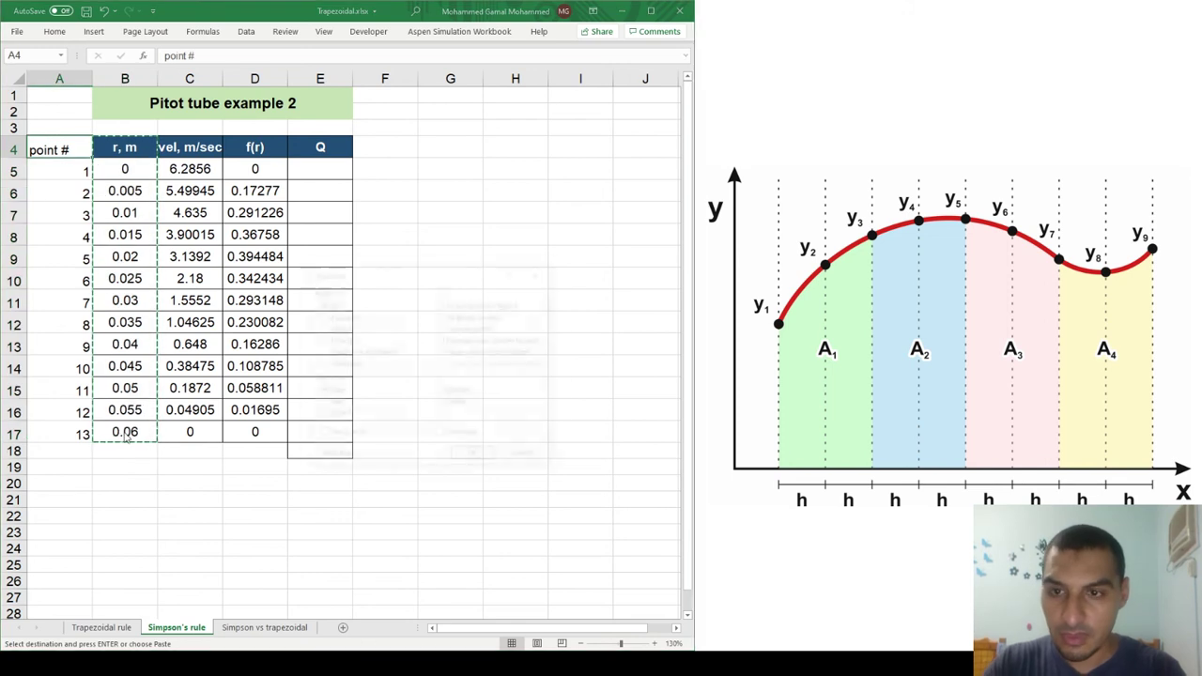
key(ctrl+alt+v)
key(v)
key(t)
key(Return)
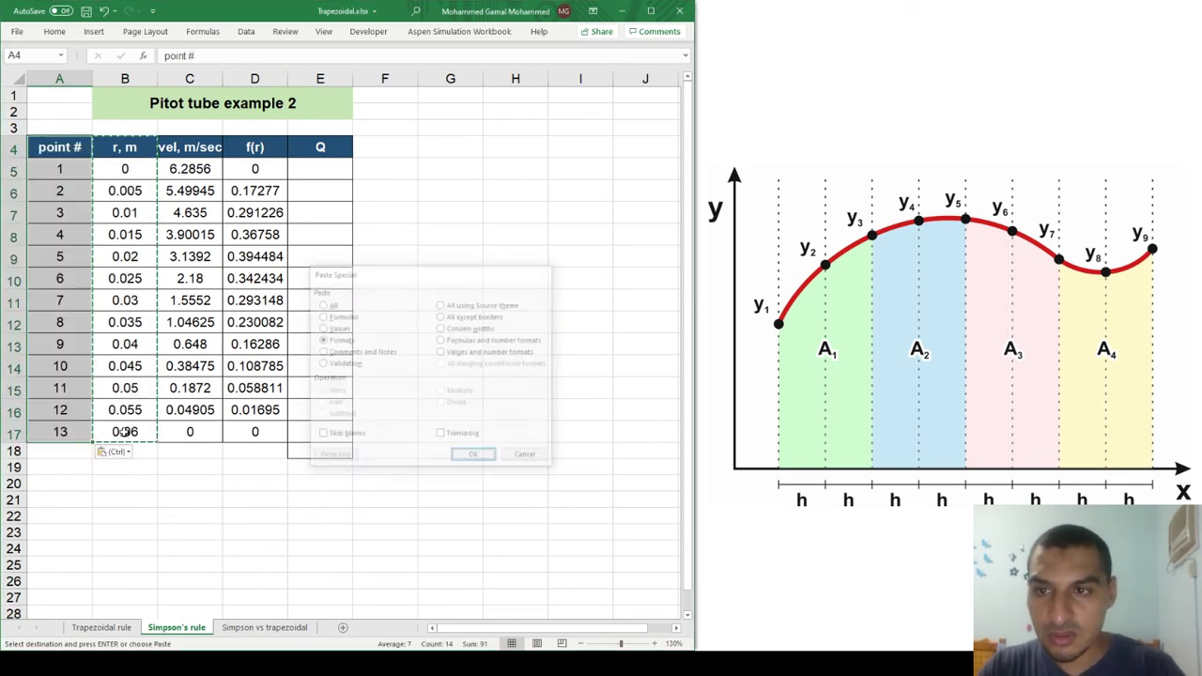
key(Down)
Shade the table rows for points 3, 5, 7, 9, 11 and 13 light grey.
key(Right)
key(Right)
key(Right)
key(Right)
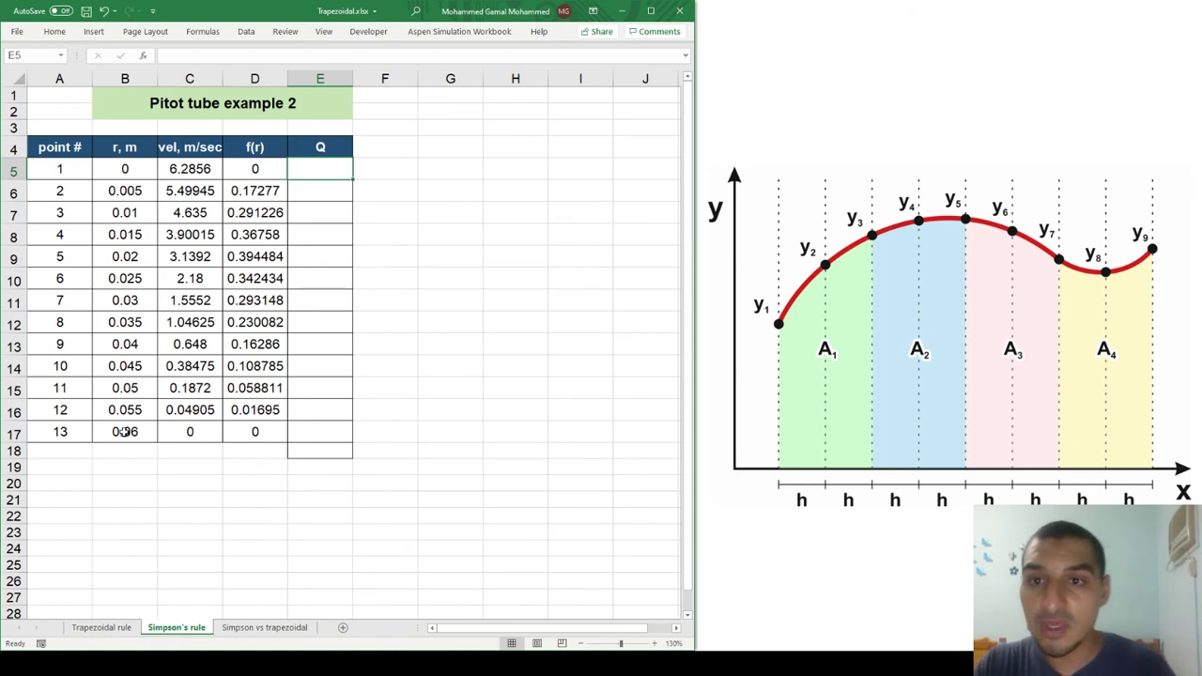
key(Down)
key(Down)
key(Left)
key(Left)
key(Left)
key(Left)
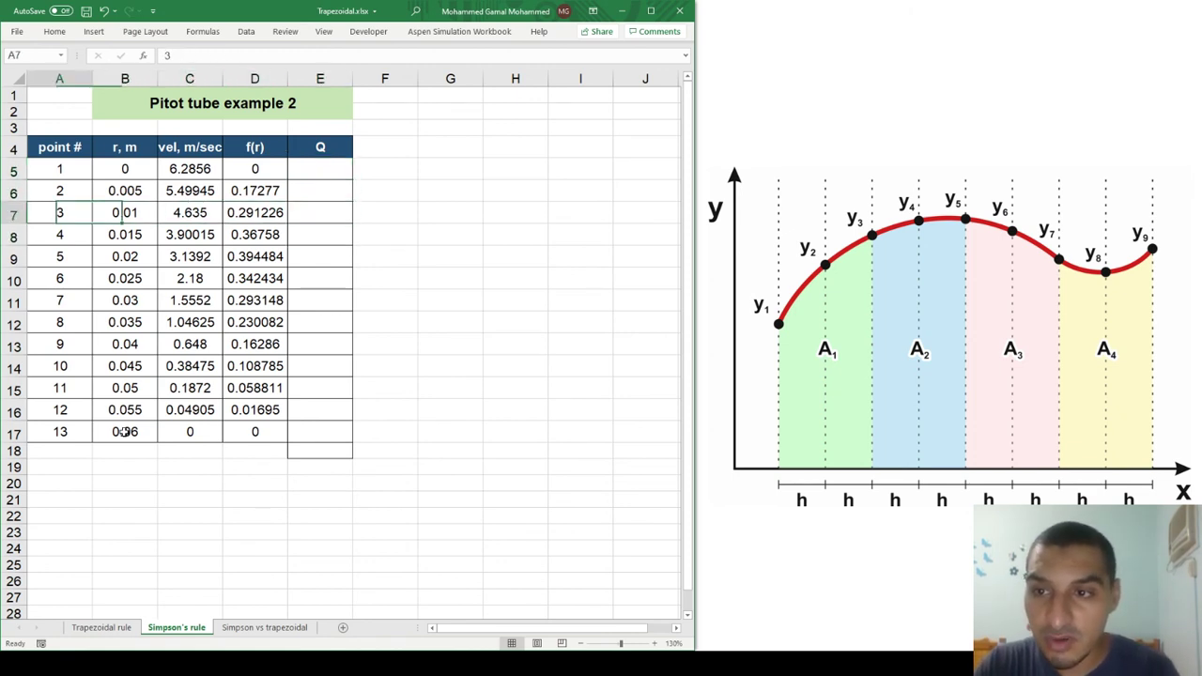
key(shift+Right)
key(shift+Right)
key(shift+Right)
key(shift+Right)
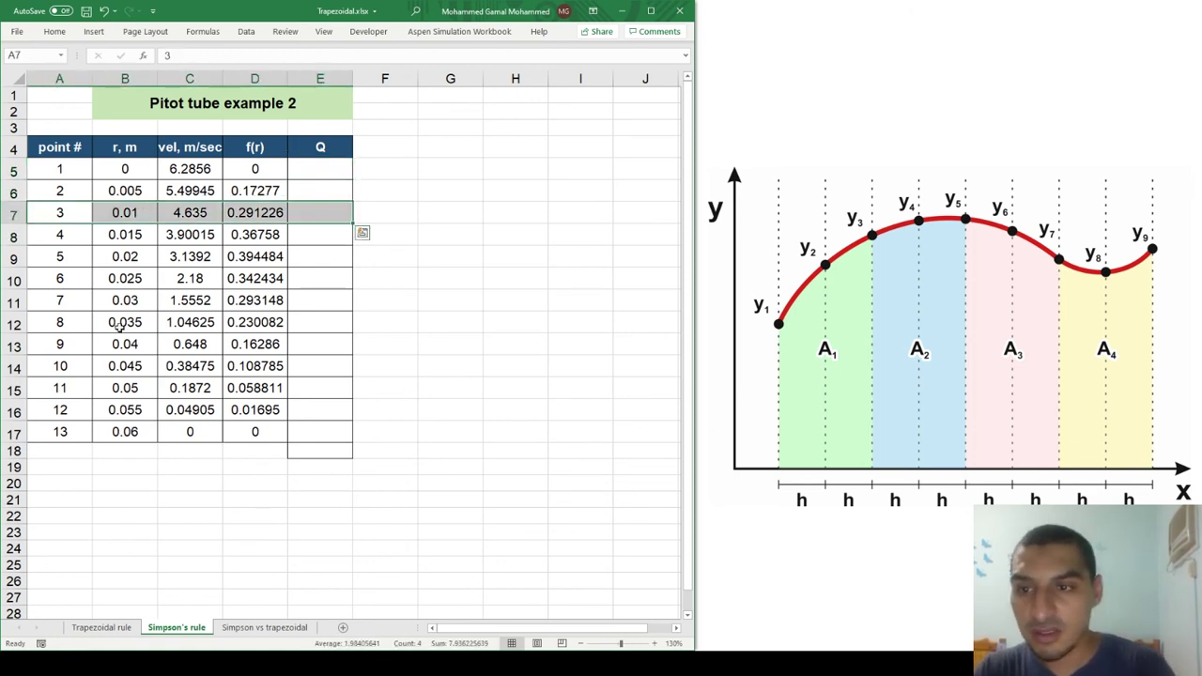
ctrl+drag(78, 263, 300, 259)
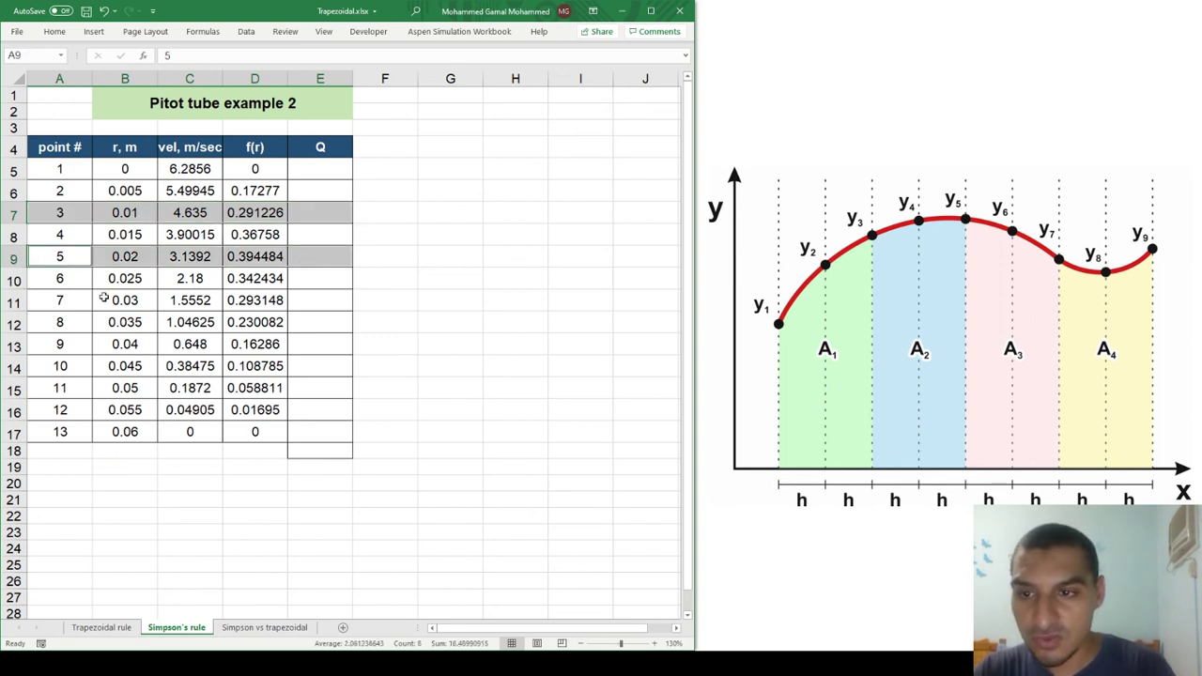
ctrl+drag(71, 299, 325, 303)
ctrl+drag(54, 339, 335, 349)
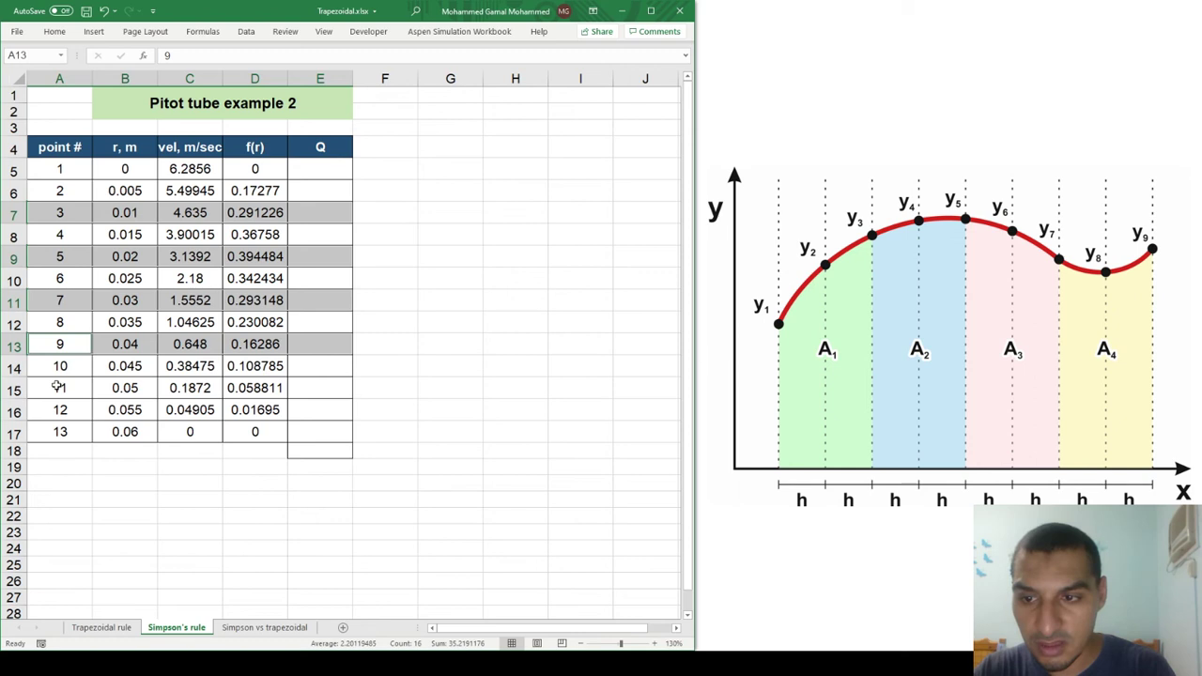
ctrl+drag(56, 385, 335, 385)
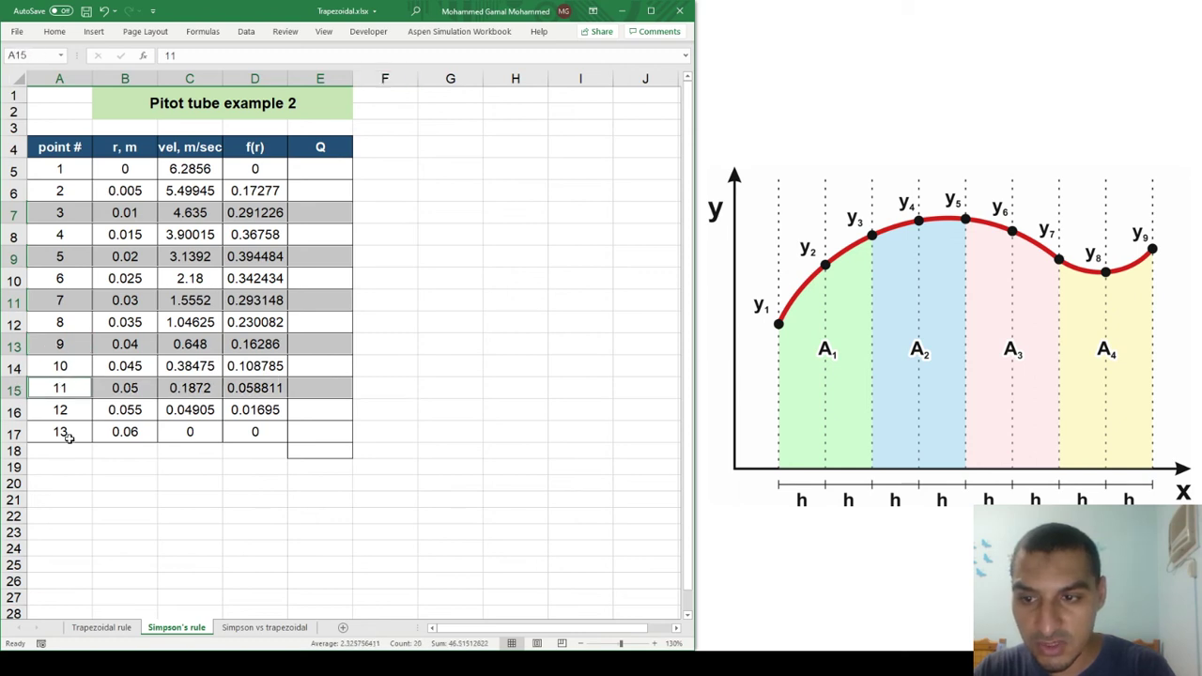
ctrl+drag(65, 436, 297, 427)
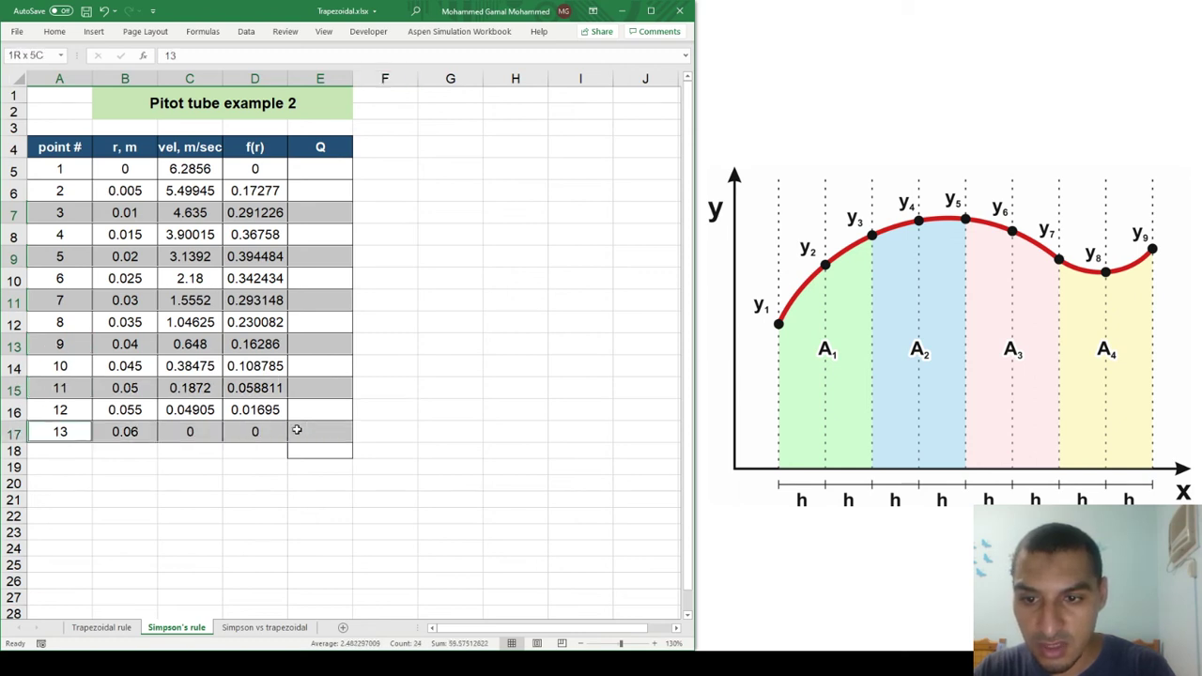
click(57, 33)
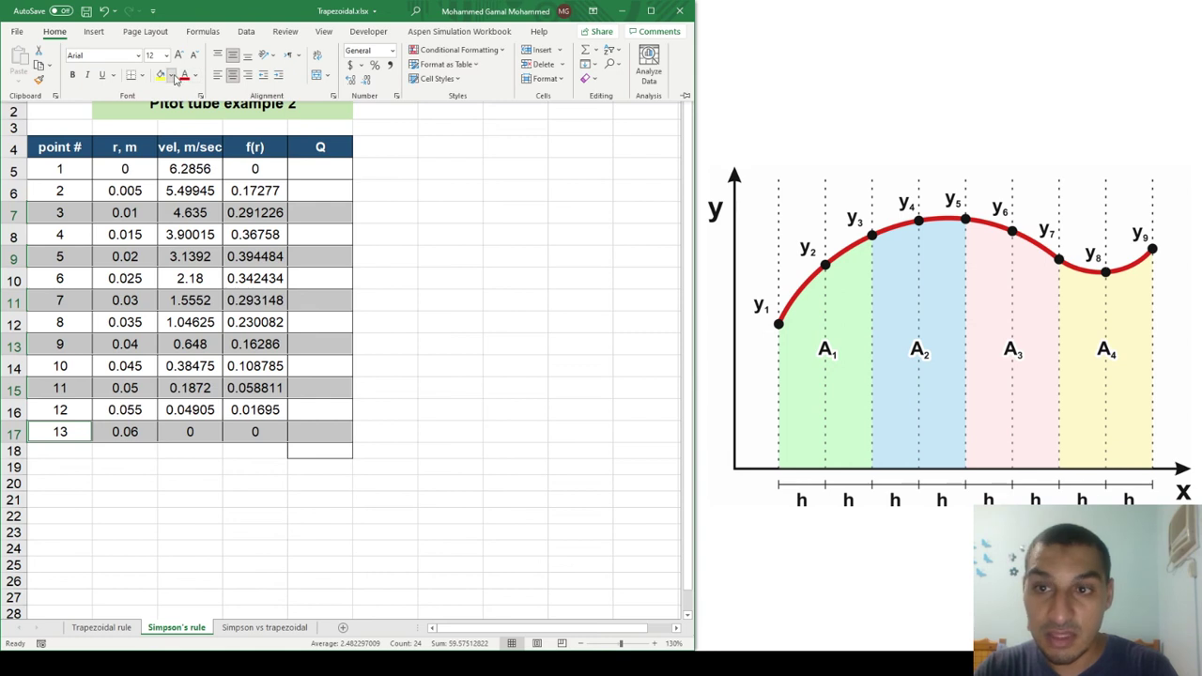
click(171, 75)
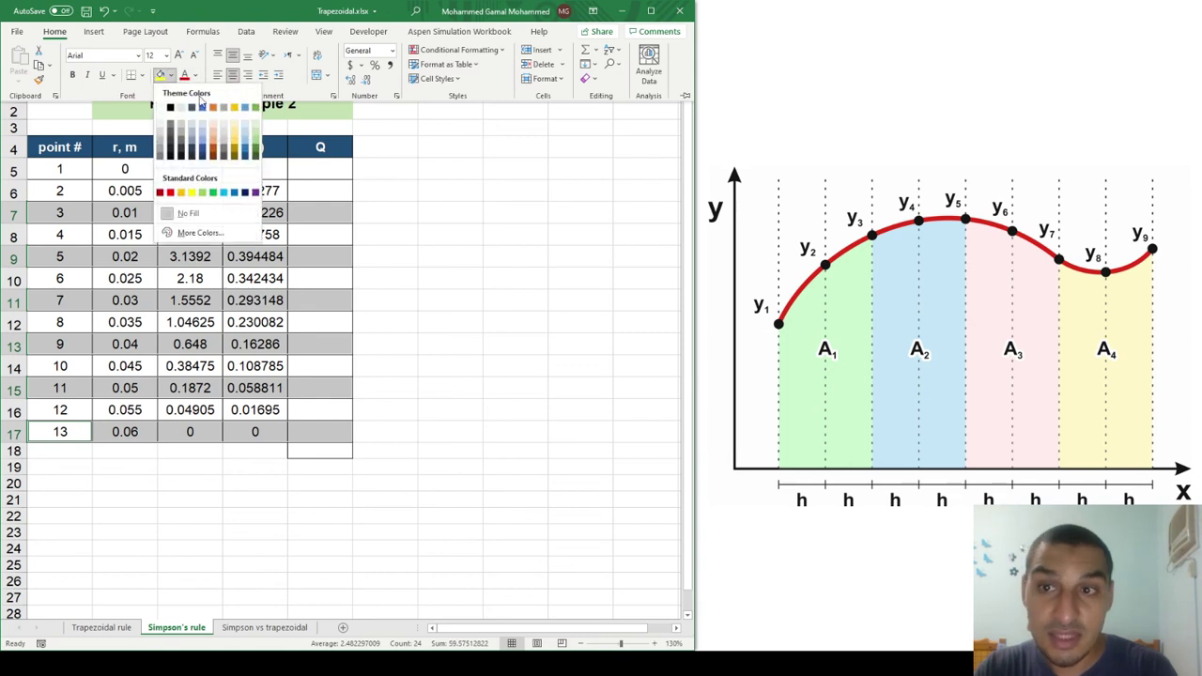
click(159, 138)
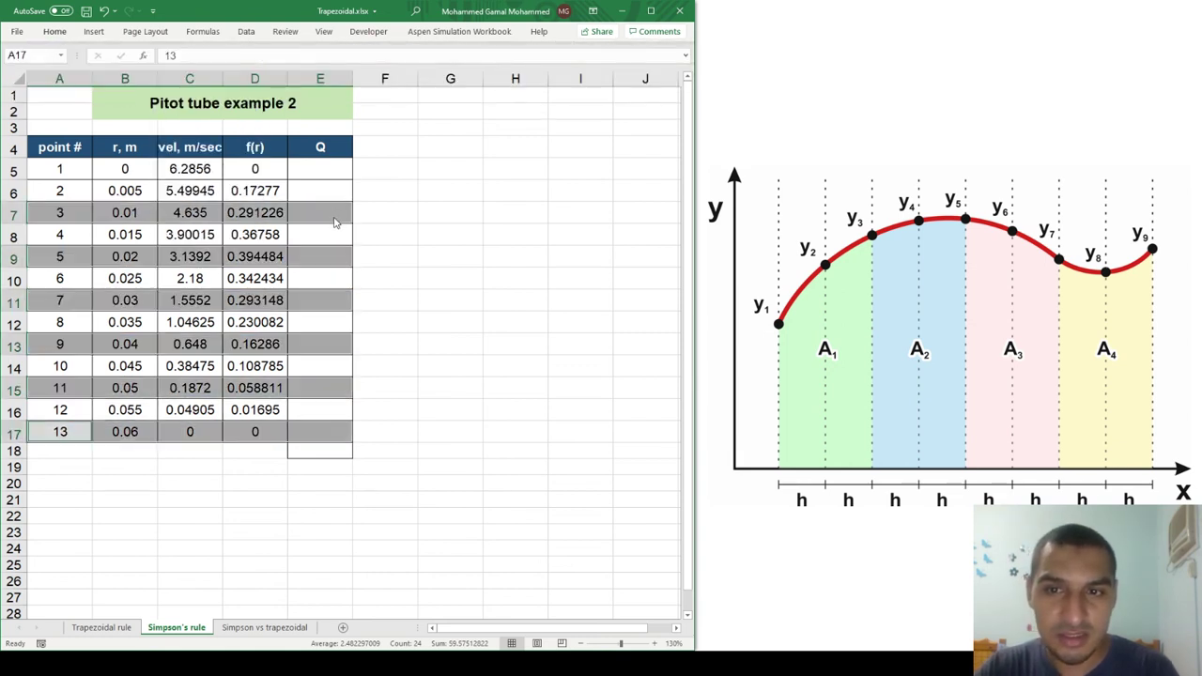
key(Right)
key(Right)
key(Right)
key(Right)
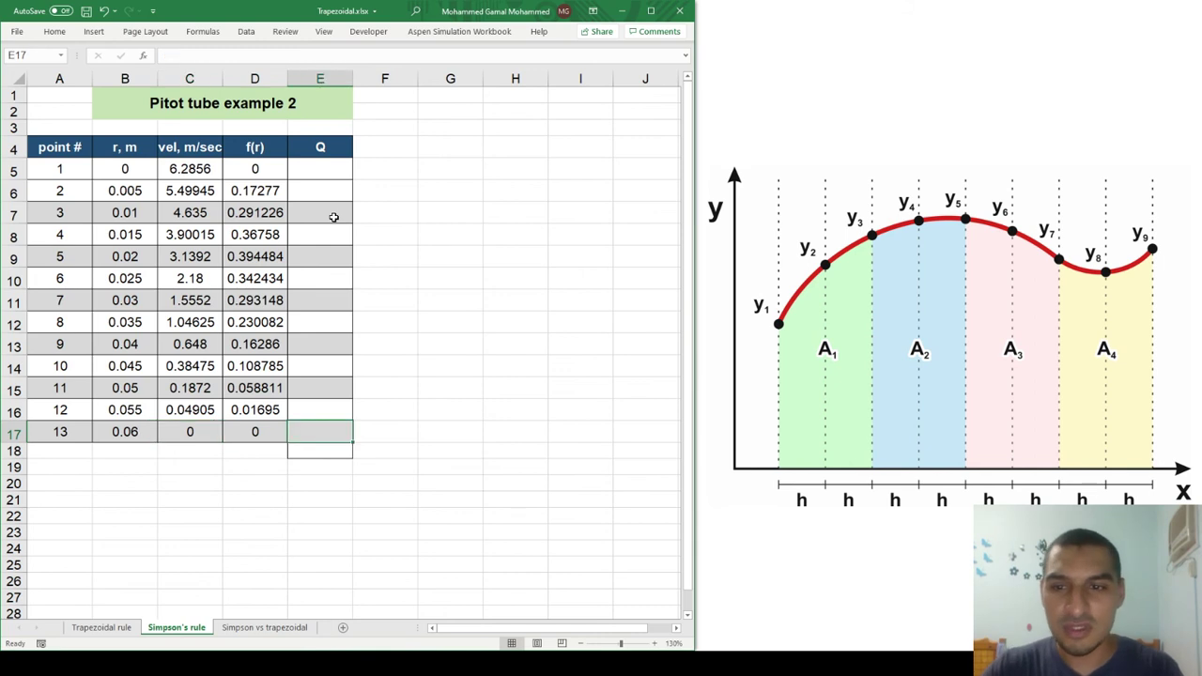
click(333, 217)
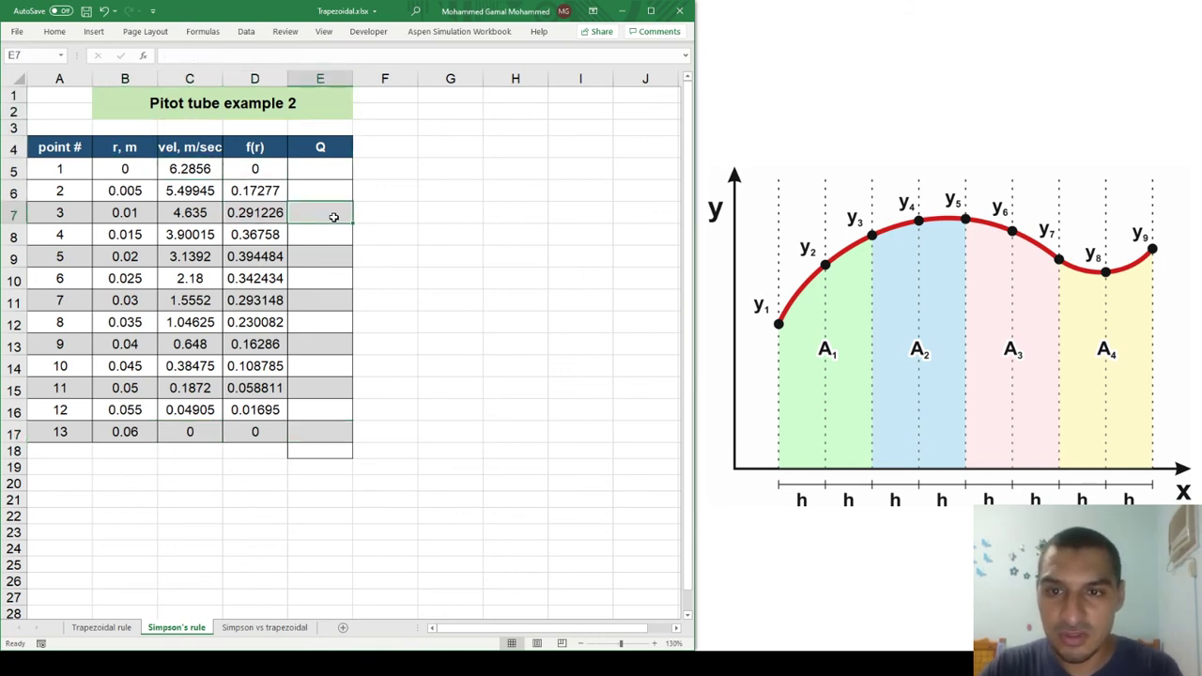
Enter the Simpson's area formula =(B7-B6)/3*(C5+C7+4*C6) in E7, giving 0.054864.
text(=)
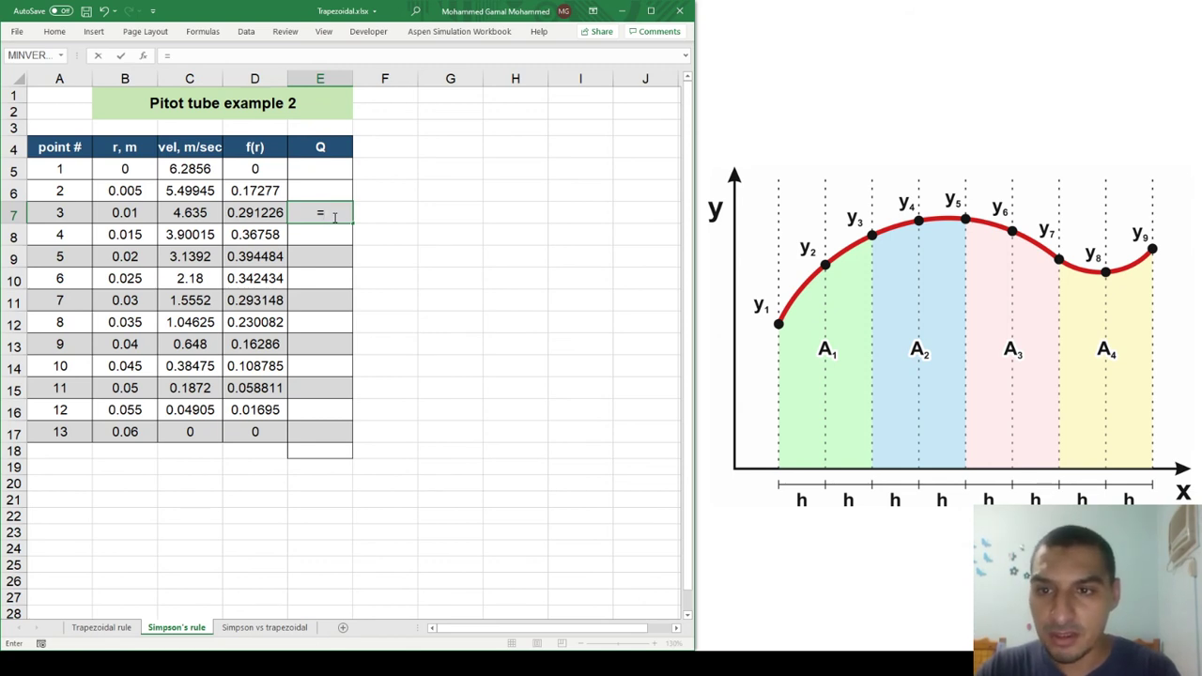
text(()
key(Left)
key(Left)
key(Left)
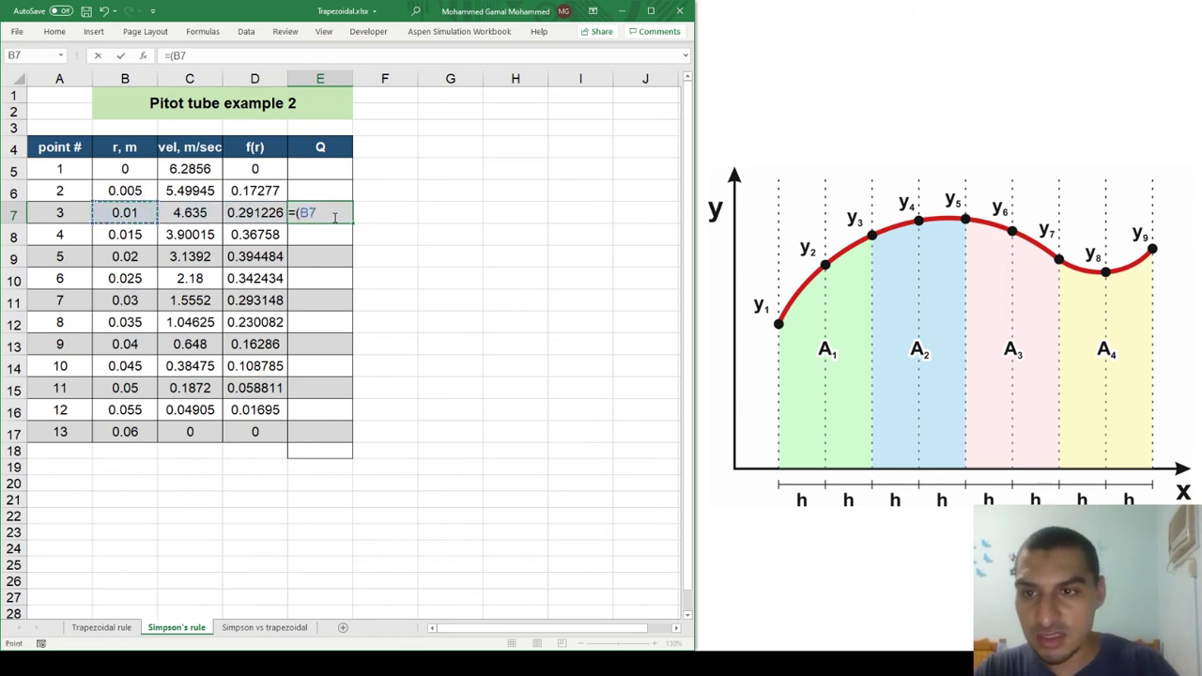
text(-)
key(Left)
key(Left)
key(Left)
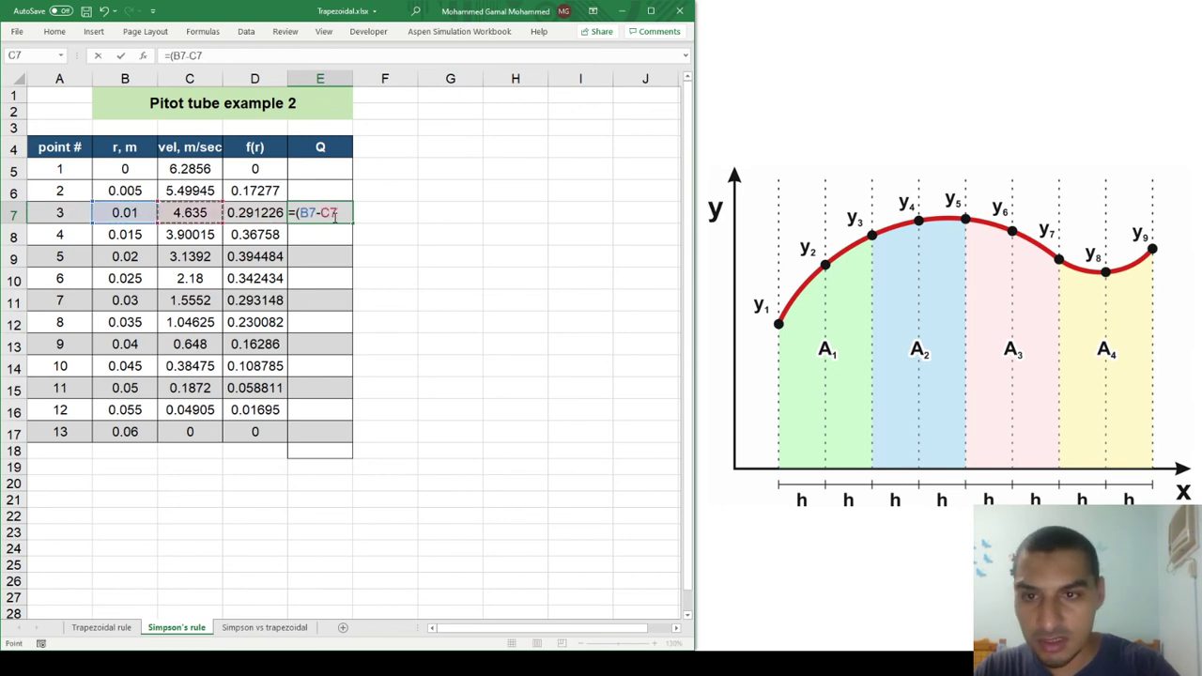
key(Up)
text())
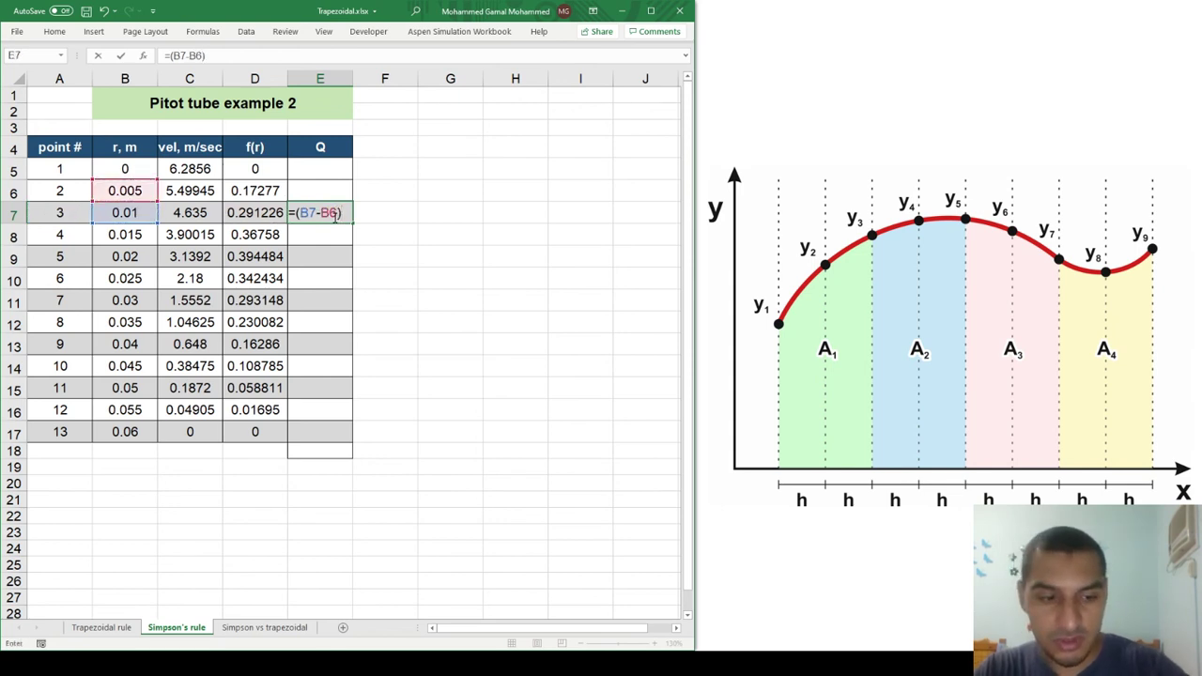
text(/3*()
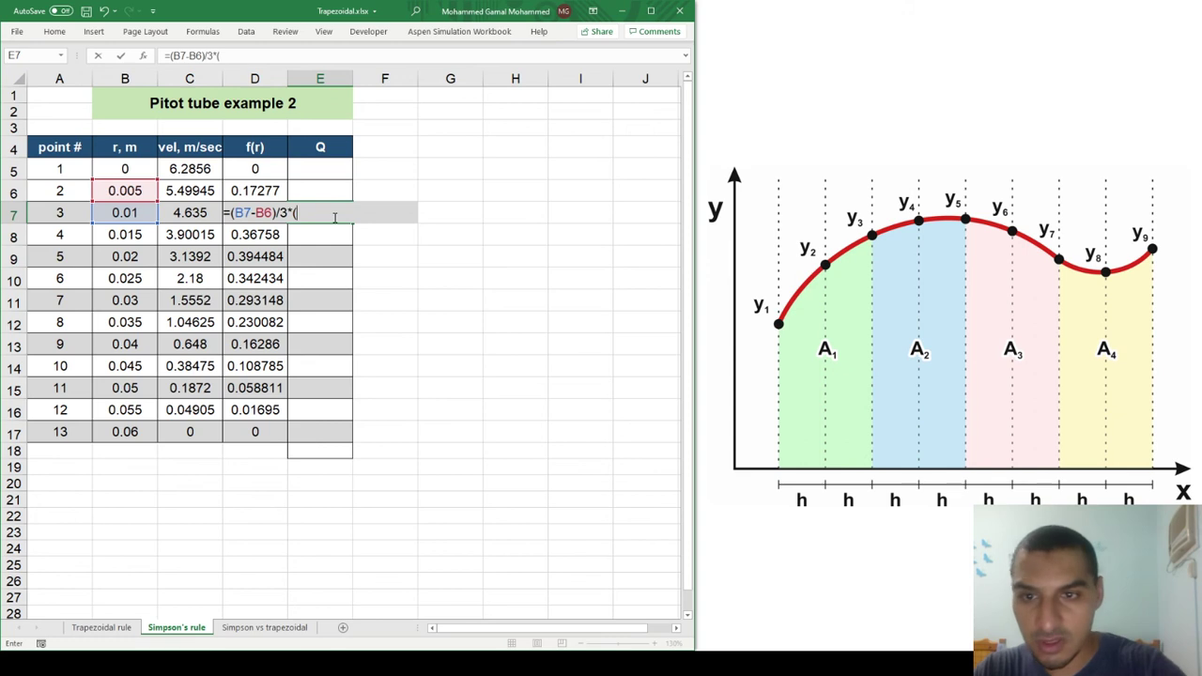
key(Left)
key(Left)
key(Up)
key(Up)
text(+)
key(Left)
key(Left)
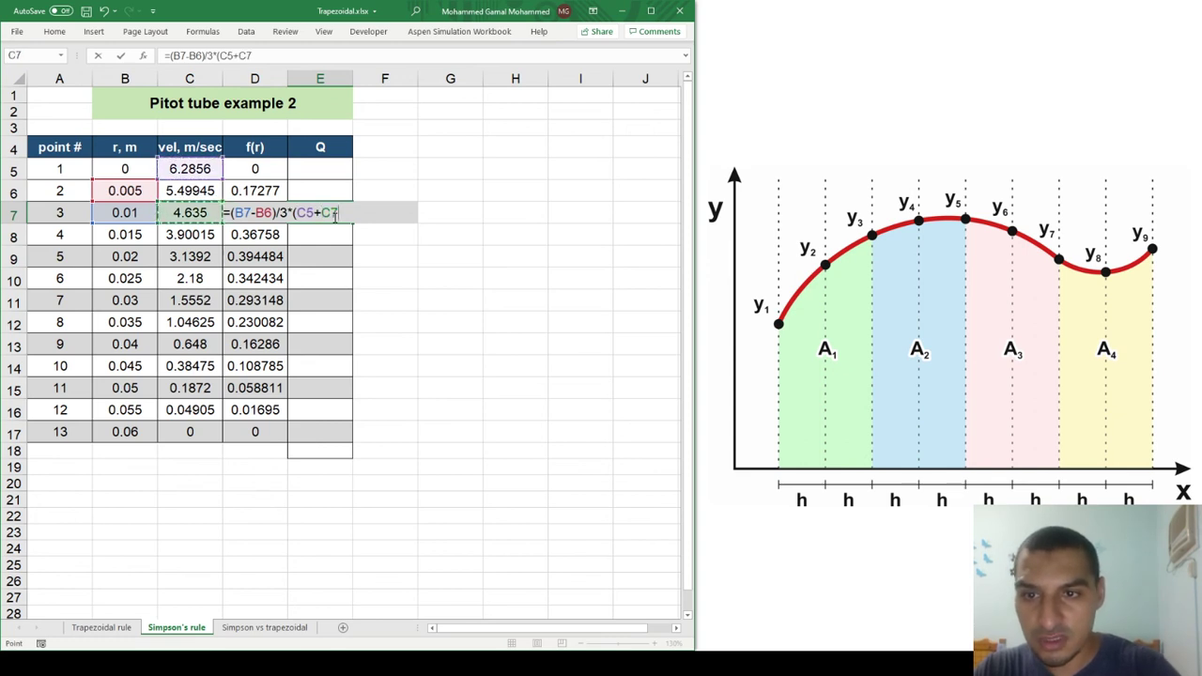
text(+4*)
key(Left)
key(Left)
key(Up)
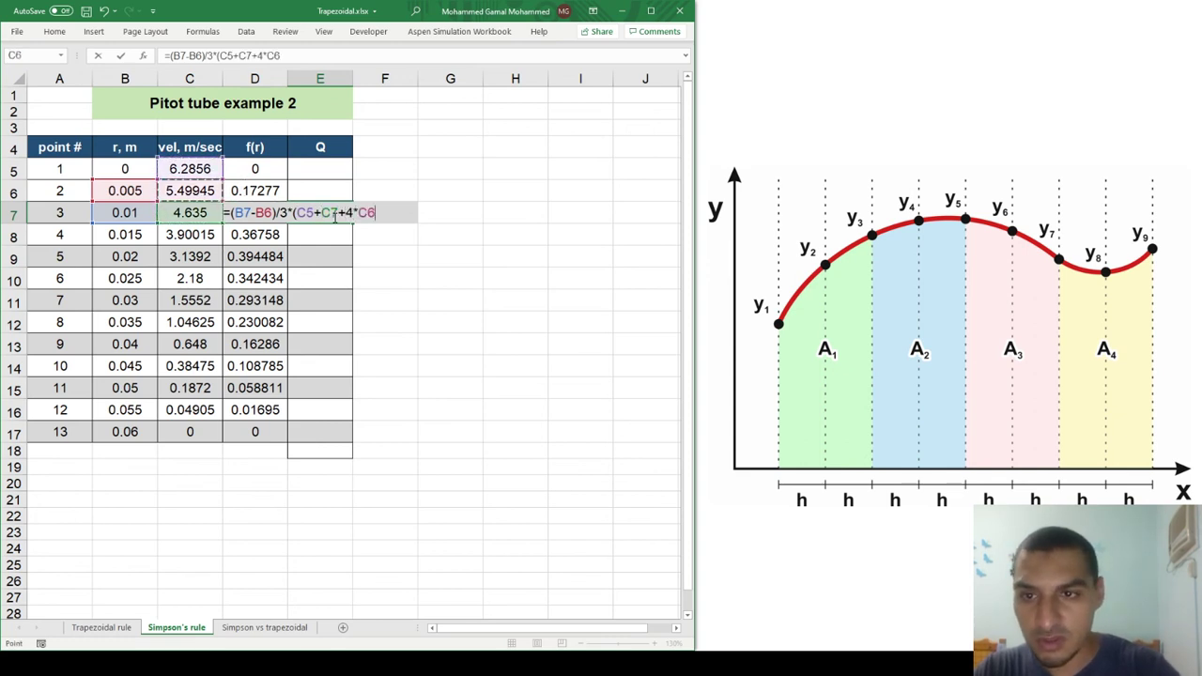
text())
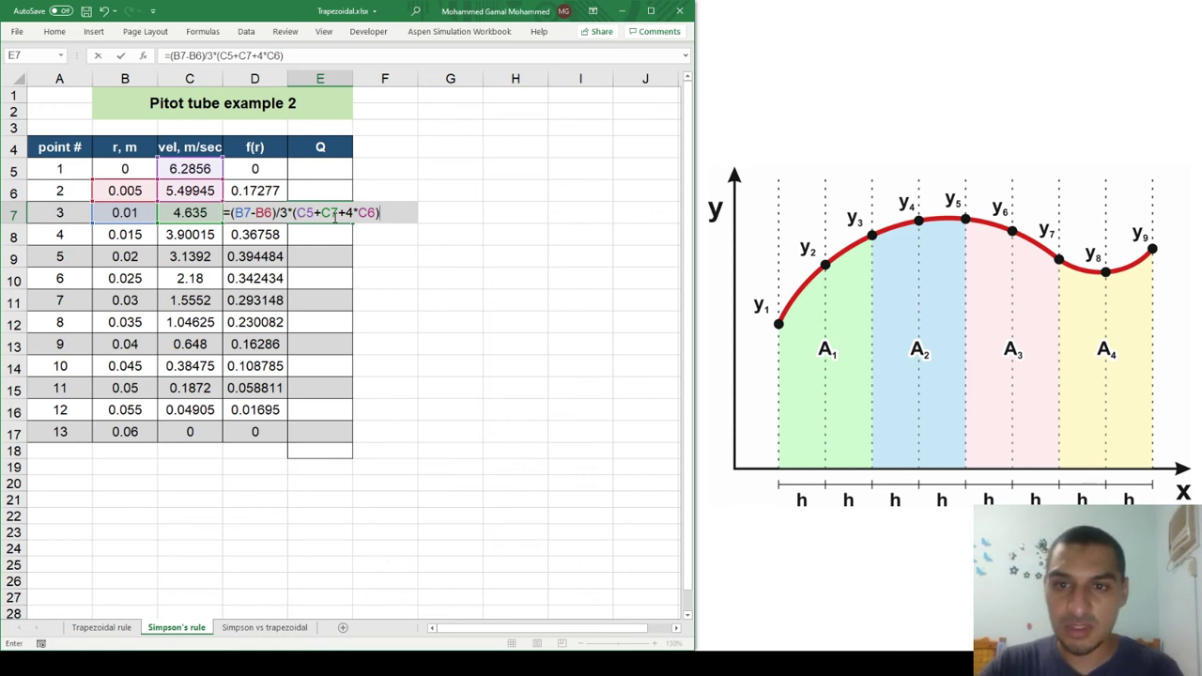
key(Return)
Copy the E7 formula into E9, giving 0.038958.
key(Up)
key(Up)
click(311, 214)
key(ctrl+c)
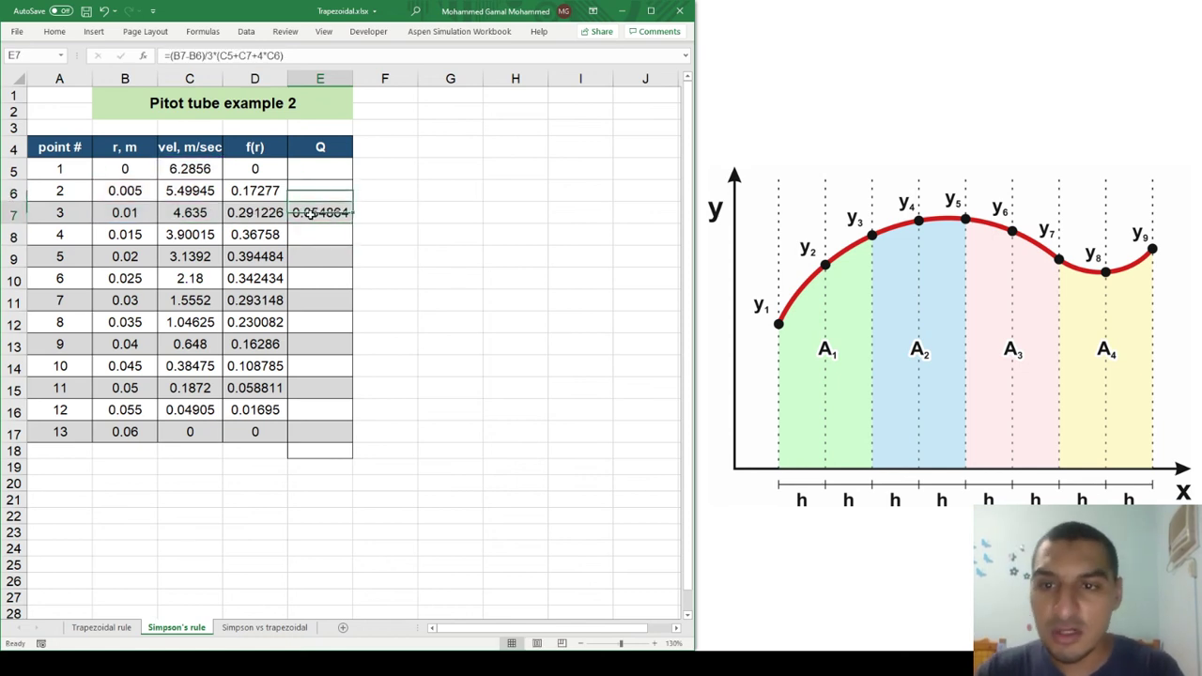
key(ctrl+c)
key(Down)
key(Down)
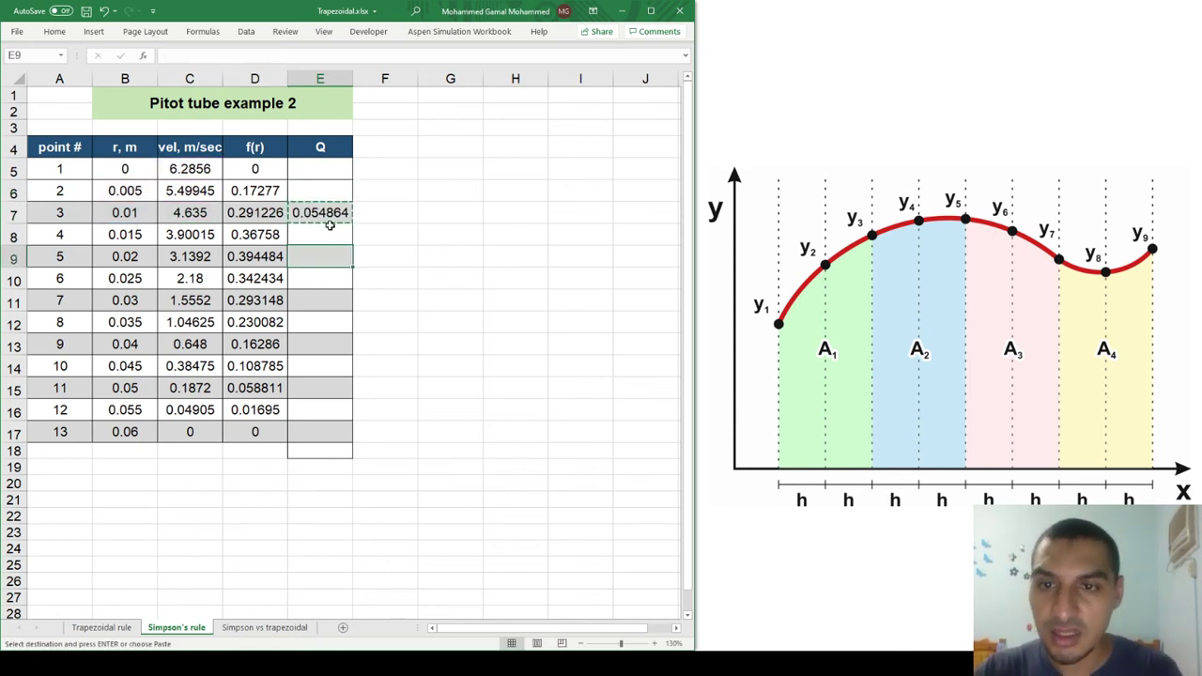
key(ctrl+v)
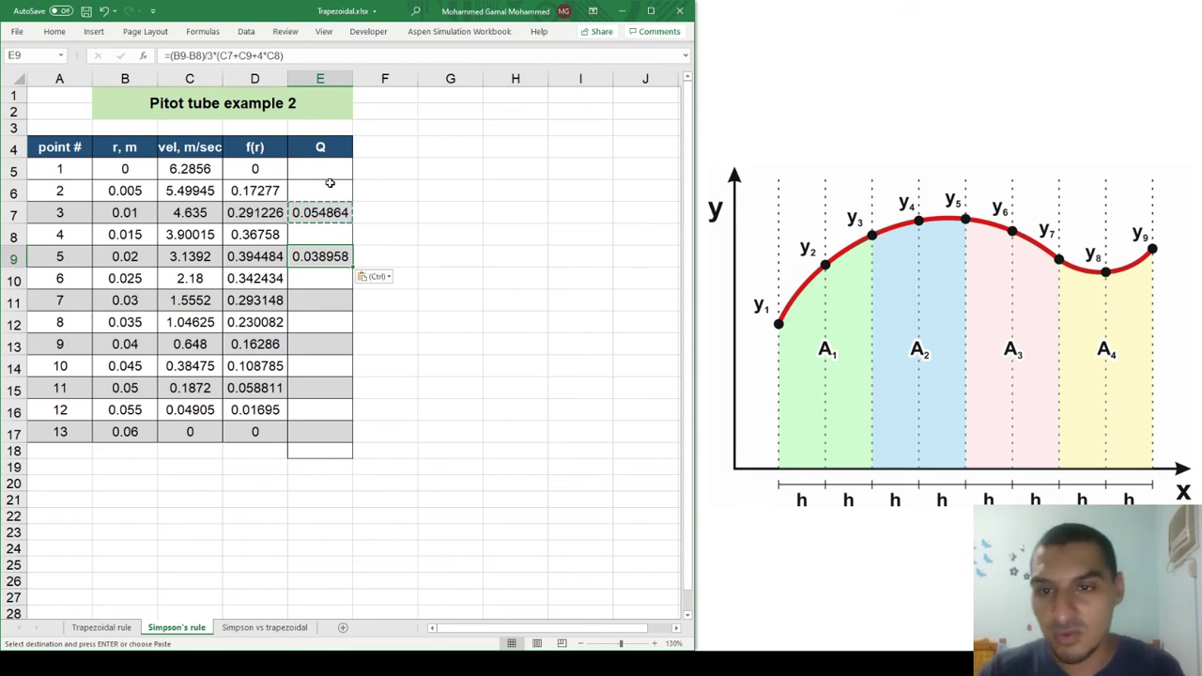
Fill the E6:E7 pattern down to row 17 and verify the formulas in E9, E11 and E13.
drag(321, 190, 349, 216)
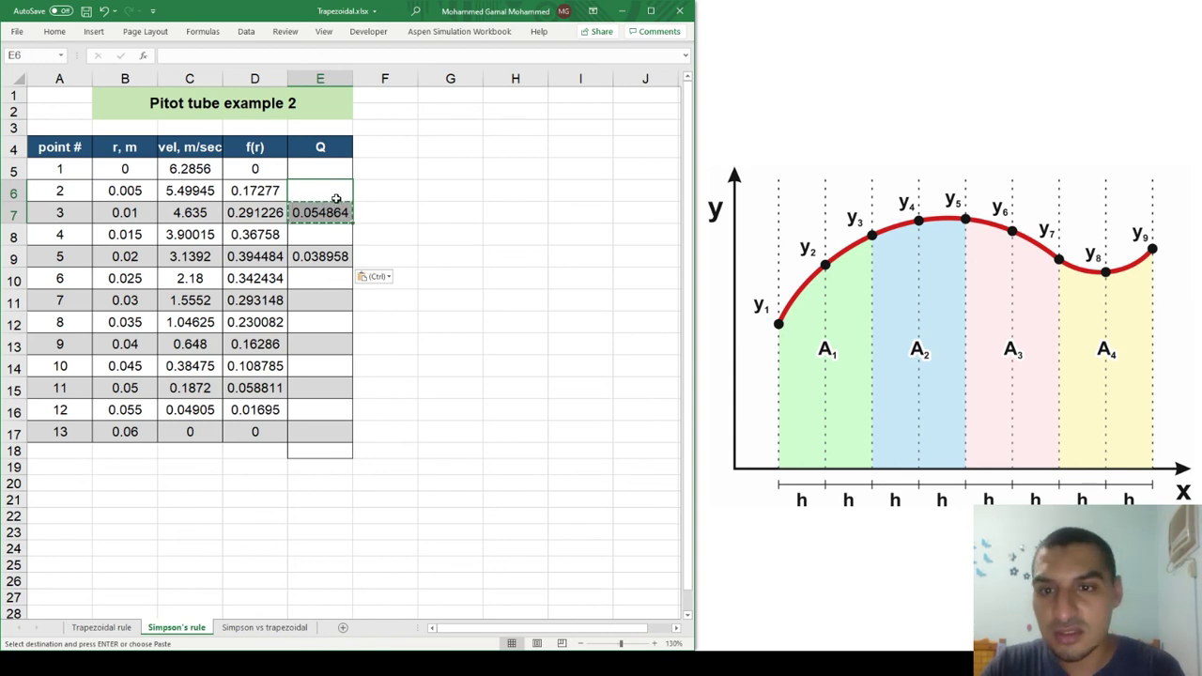
drag(353, 222, 357, 448)
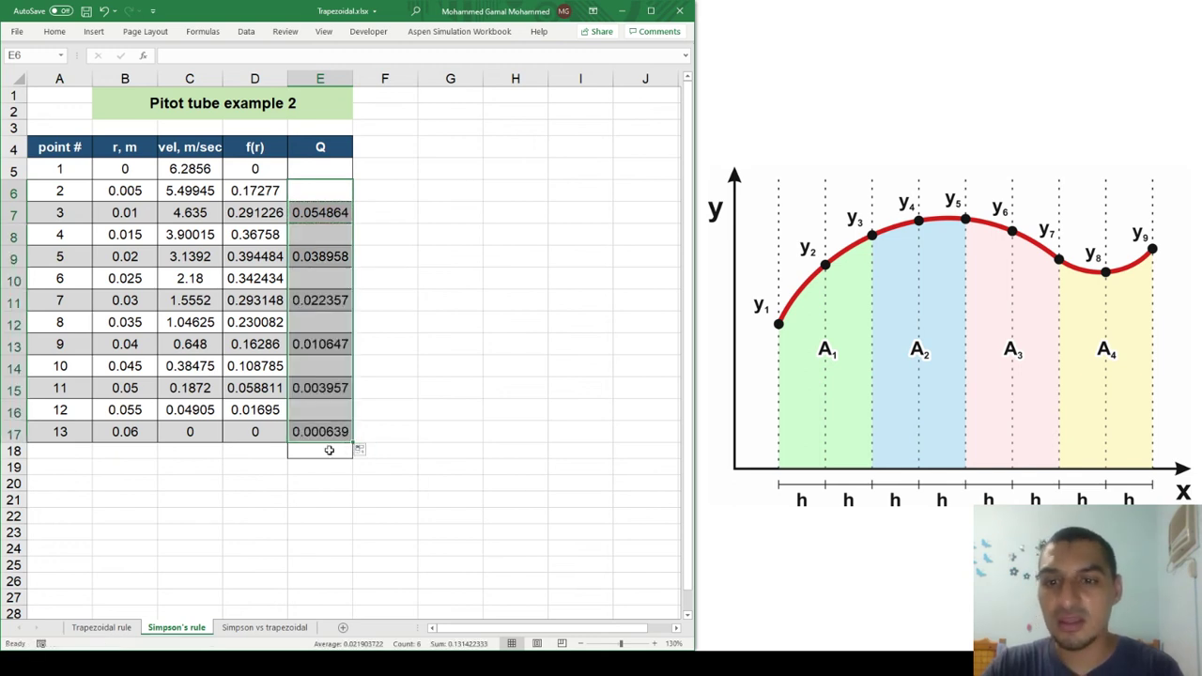
click(329, 450)
click(325, 205)
key(Down)
key(Down)
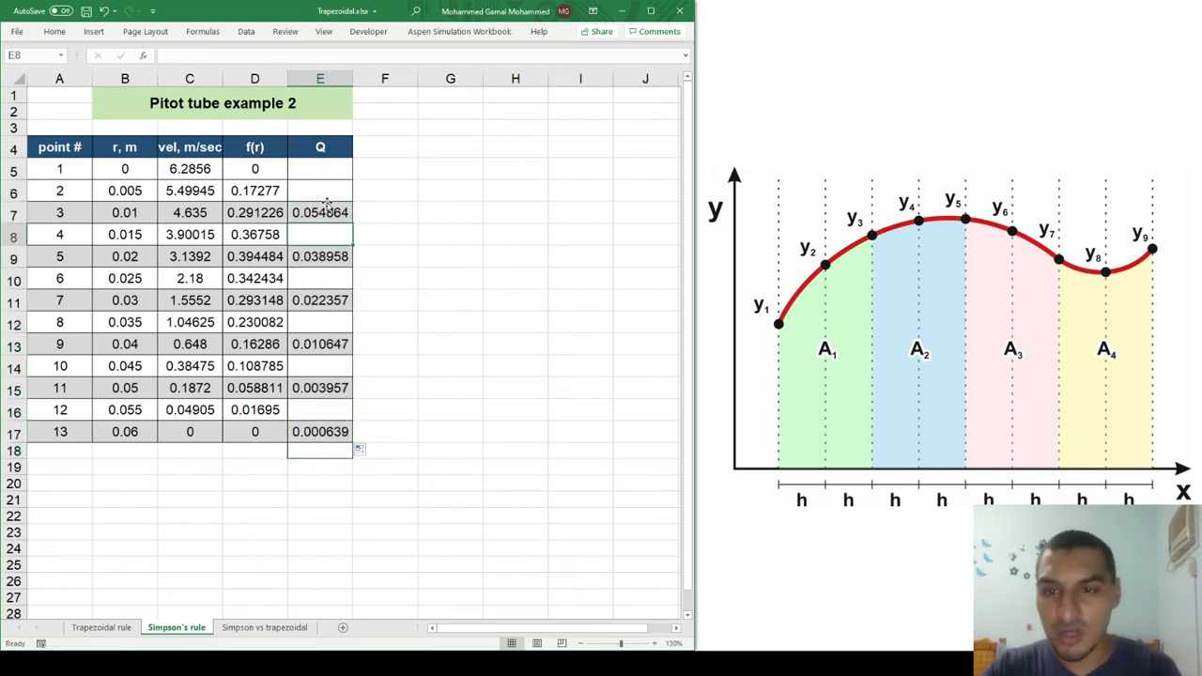
key(F2)
key(Escape)
key(Down)
key(Down)
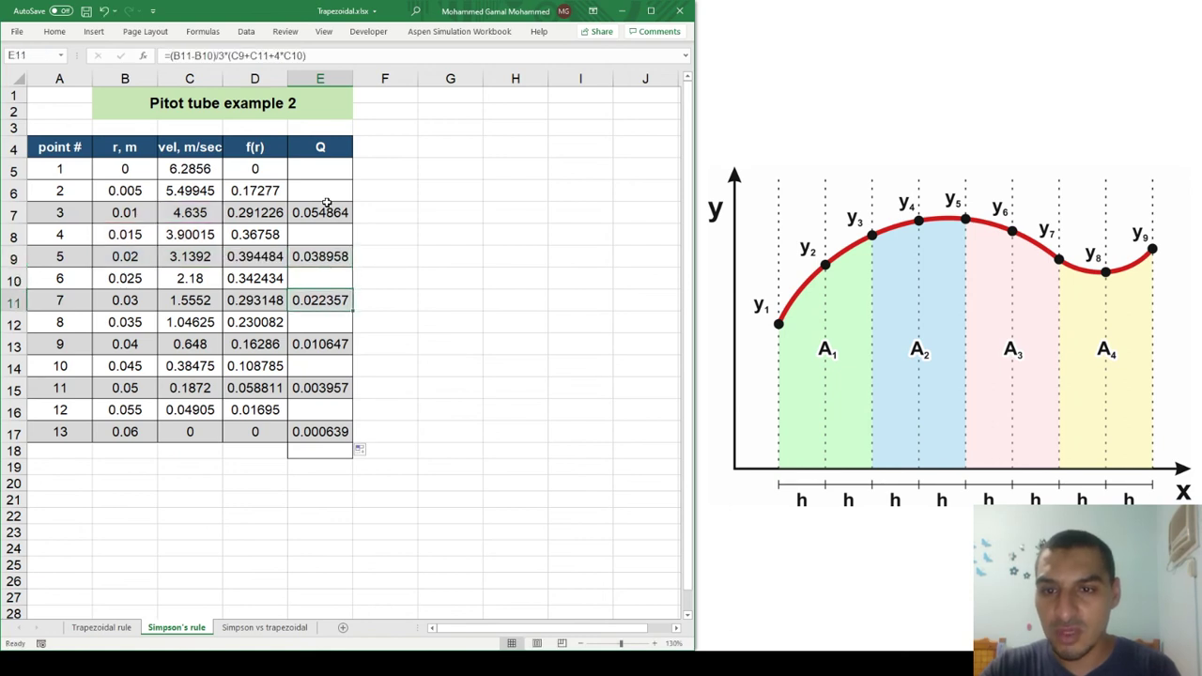
key(F2)
key(Escape)
key(Down)
key(Down)
key(F2)
key(Escape)
Total the Q column with =SUM(E5:E17) in E19, giving 0.131422.
key(Down)
key(Down)
key(Down)
key(Down)
key(Down)
key(Down)
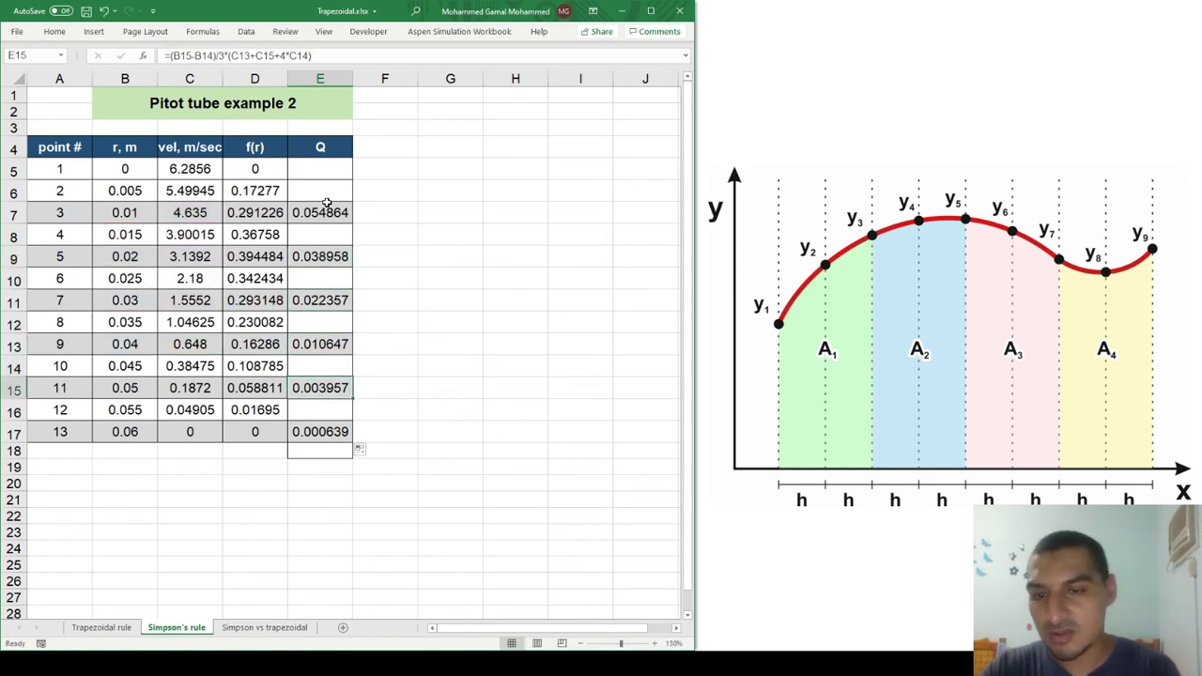
text(=SUM()
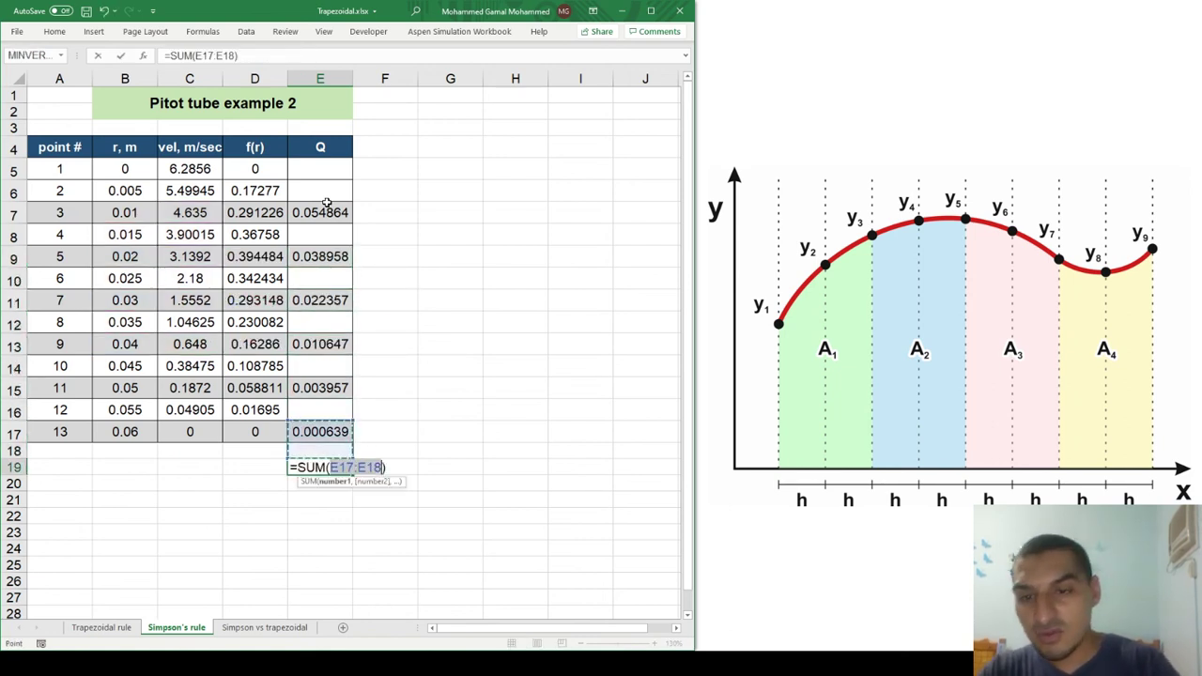
key(Up)
key(Up)
key(shift+Up)
key(shift+Up)
key(shift+Up)
key(shift+Up)
key(shift+Up)
key(shift+Up)
key(shift+Up)
key(shift+Up)
key(shift+Up)
key(shift+Up)
key(shift+Up)
key(shift+Up)
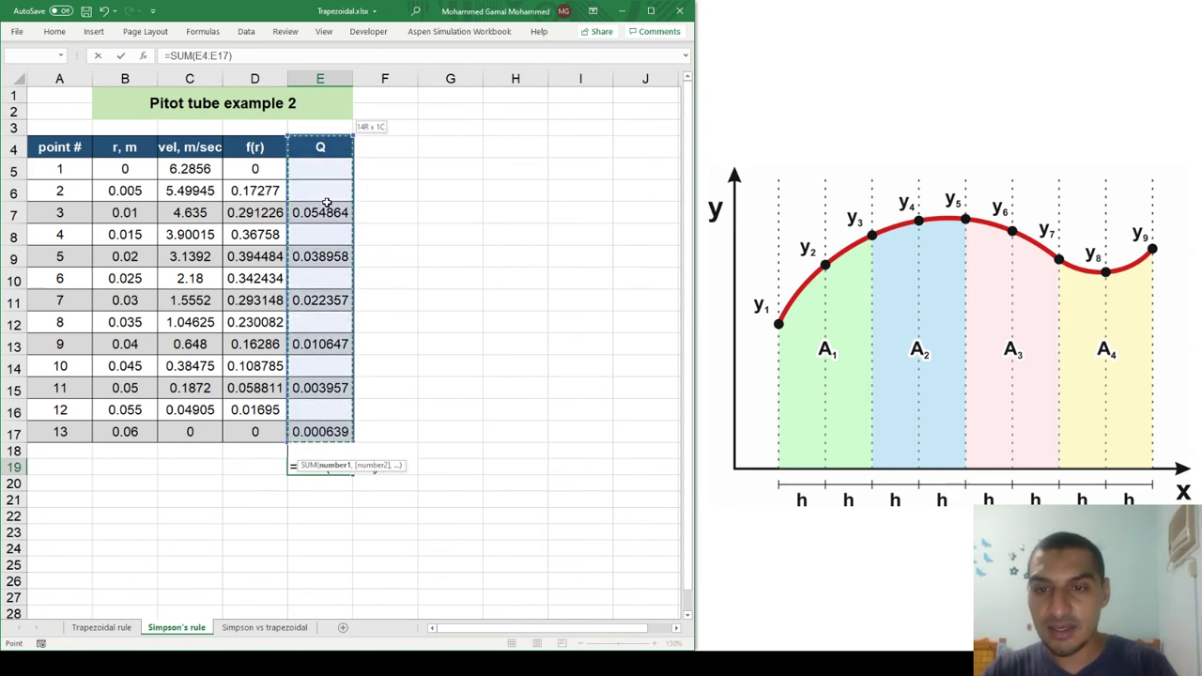
text())
key(Return)
key(Up)
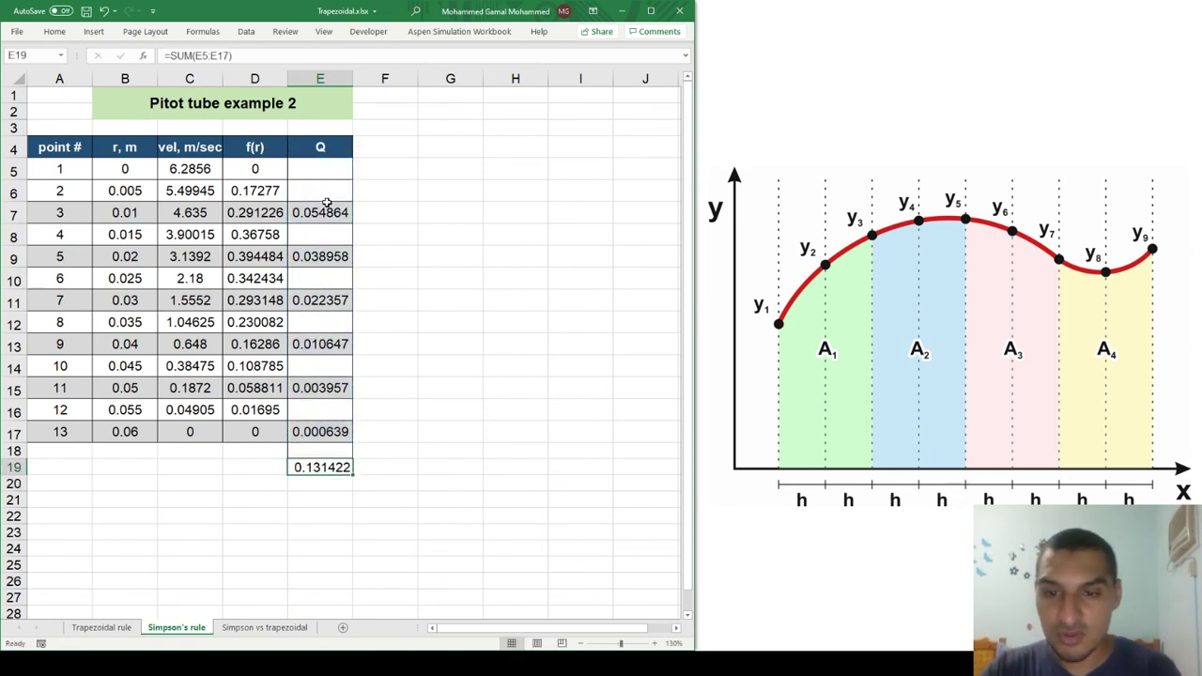
Put the label Q left of the total and m3/sec to its right, then go to the Simpson vs trapezoidal sheet.
key(Left)
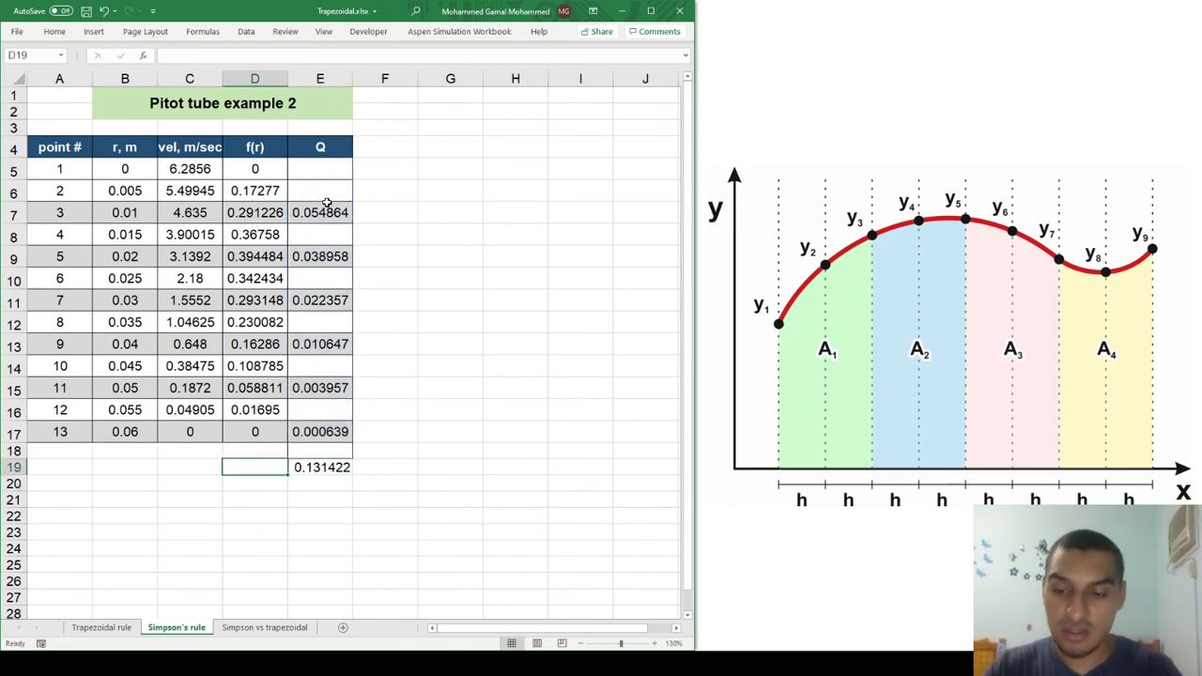
text(Q)
key(Right)
key(Right)
text(m3)
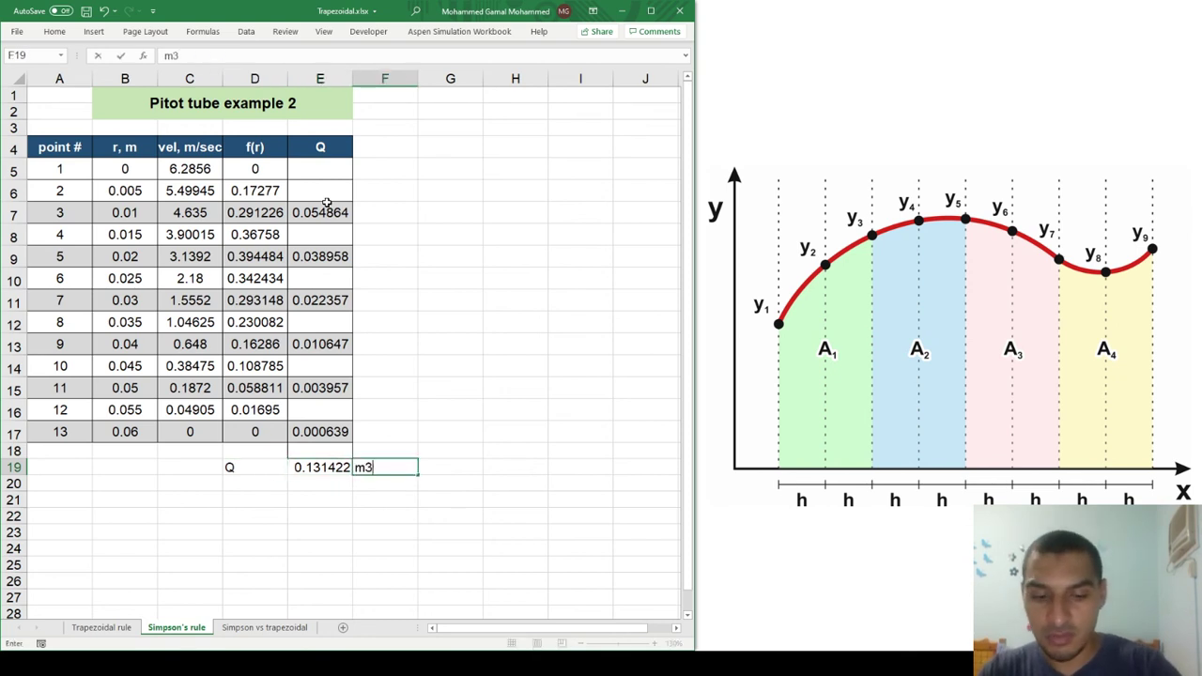
text(/sec)
key(Return)
key(Up)
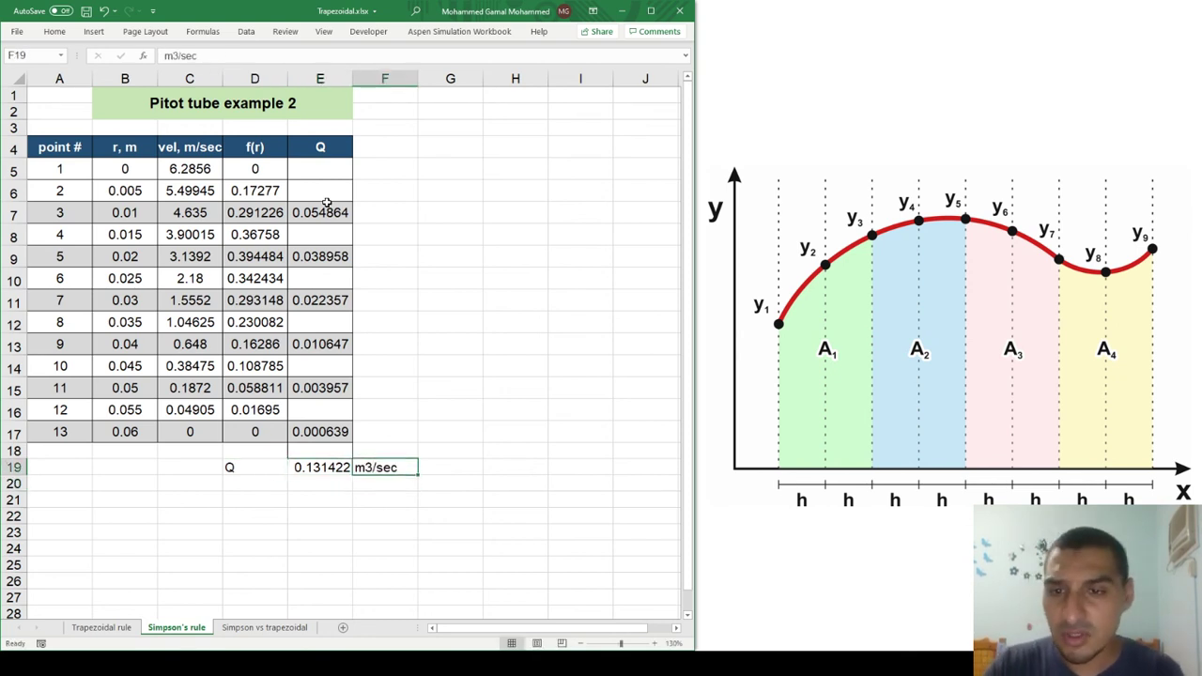
key(Up)
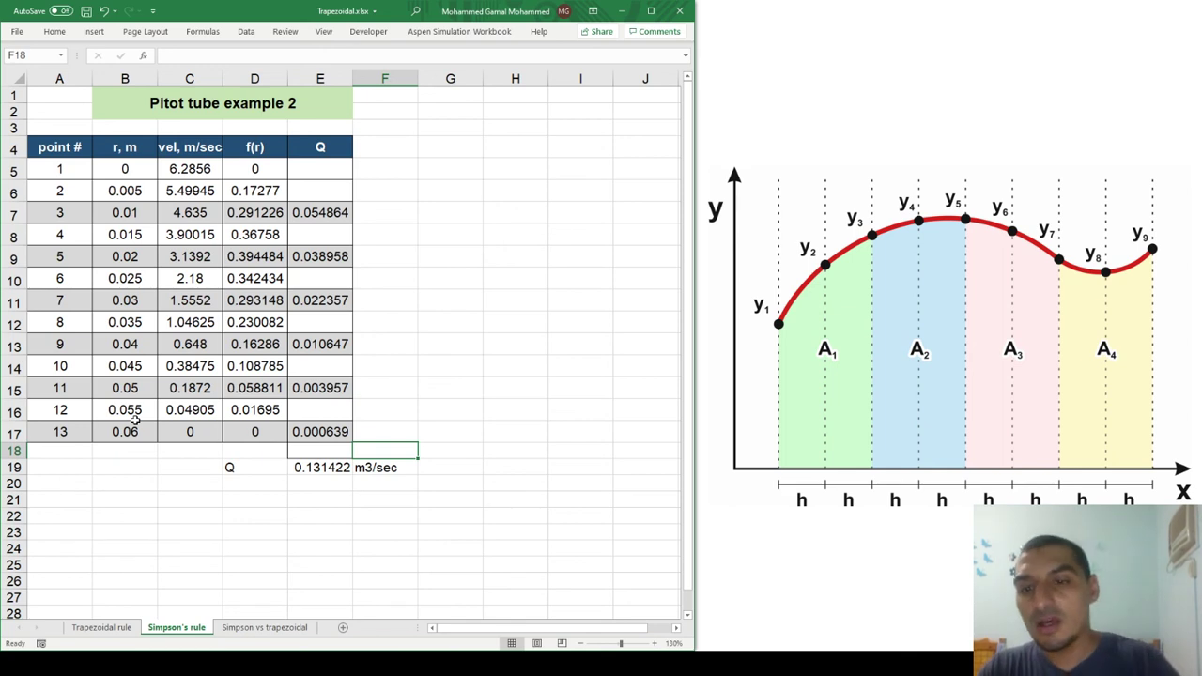
key(ctrl+Page_Down)
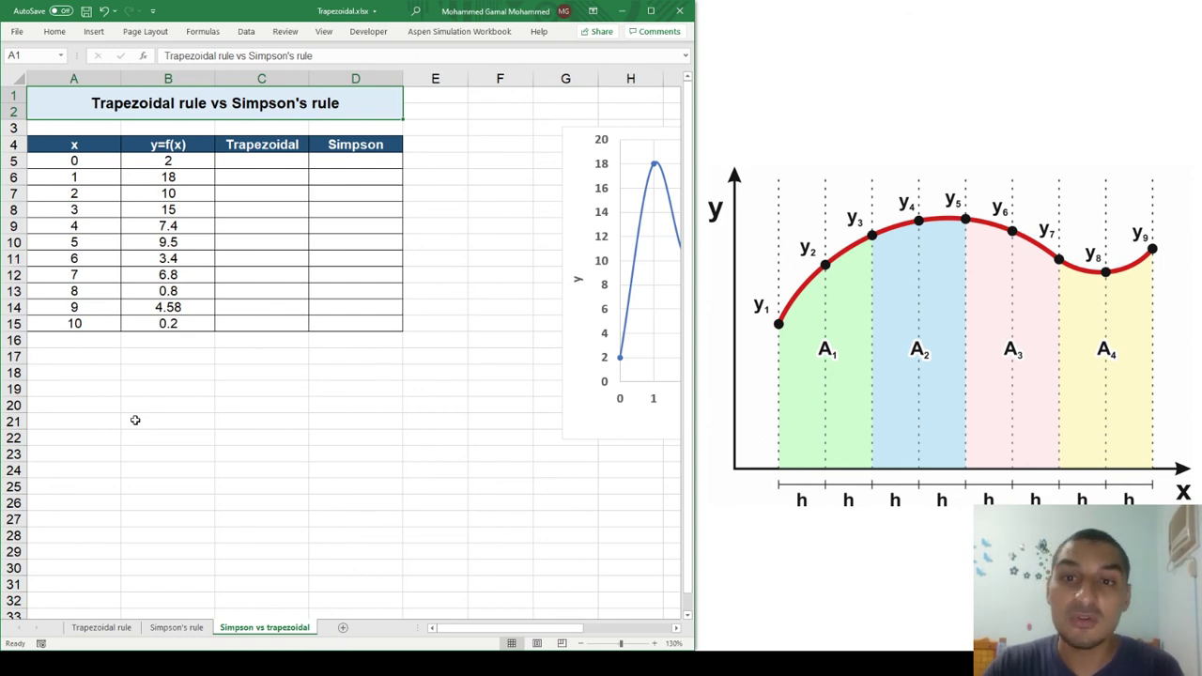
Enter the trapezoid area formula =(B6+B5)/2*(A6-A5) in C6, giving 10.
key(super+Up)
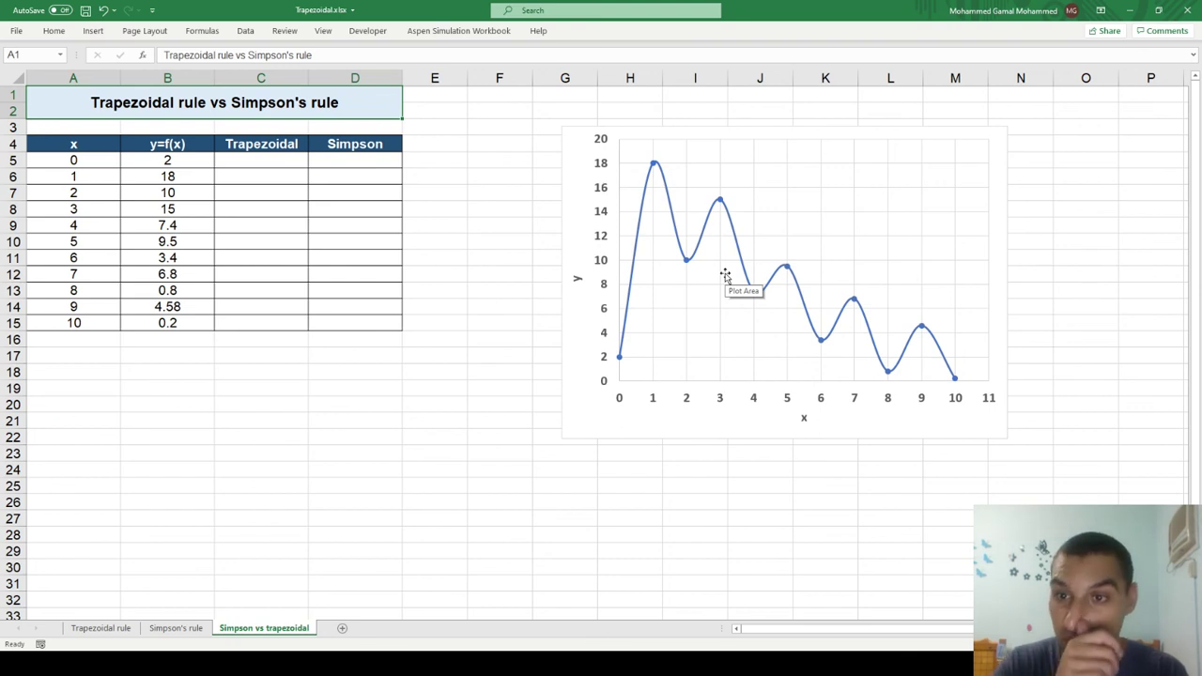
click(284, 183)
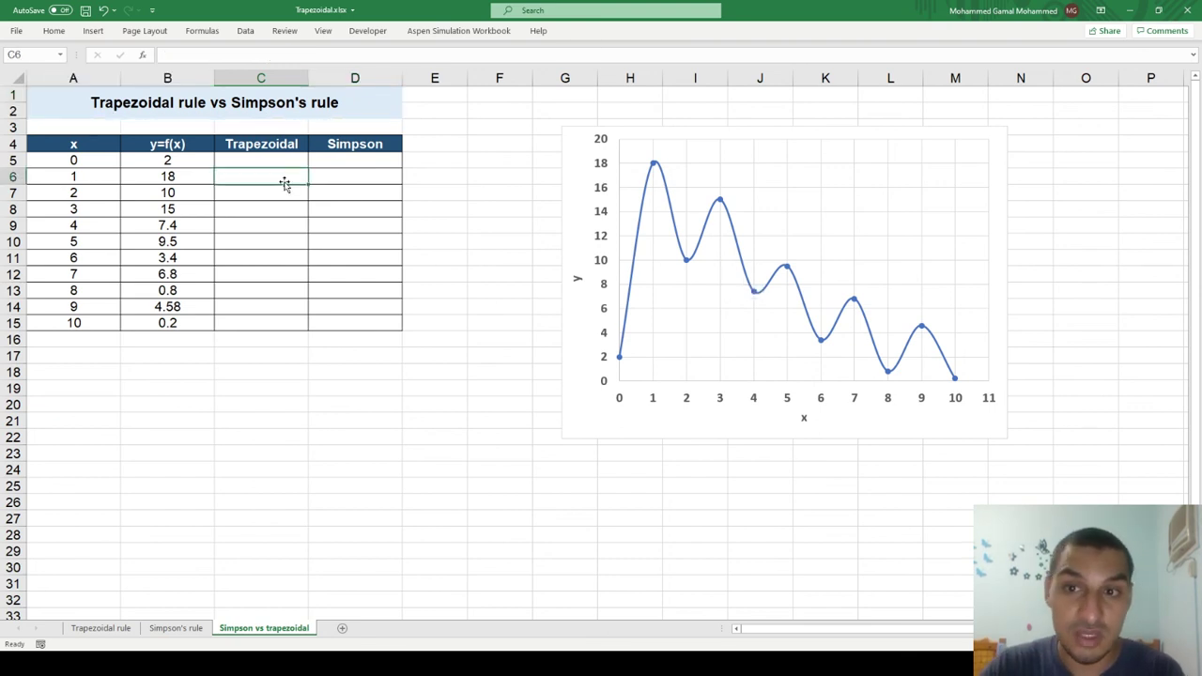
text(=)
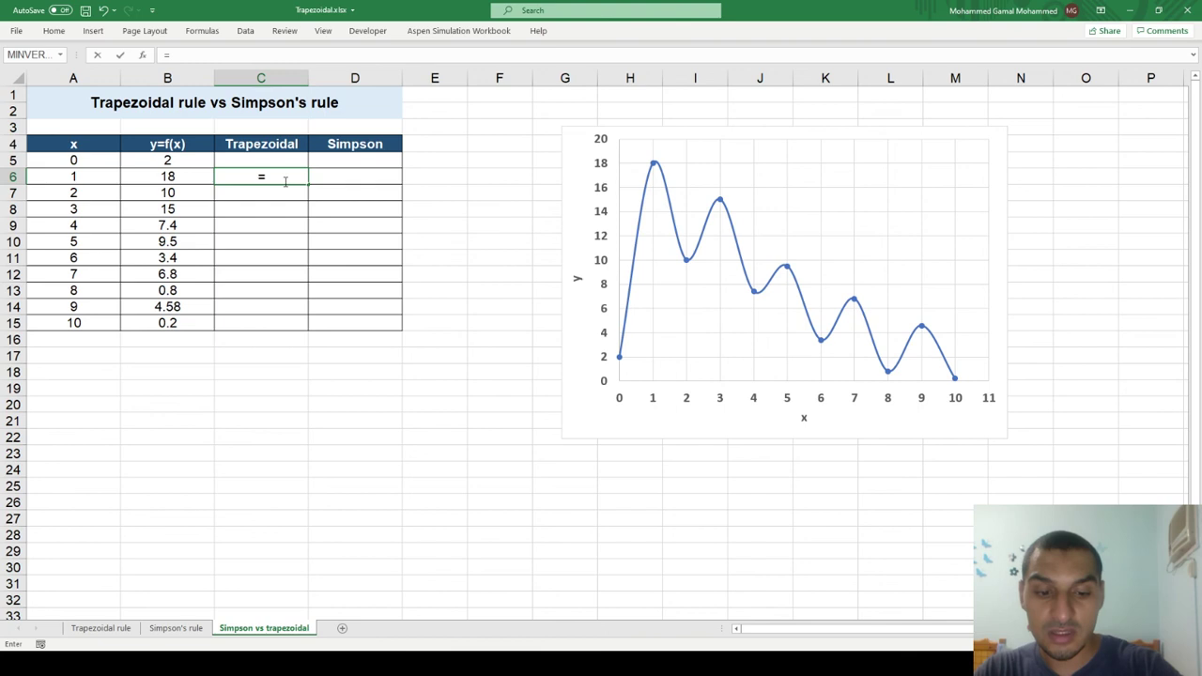
text(()
key(Left)
key(Left)
key(Right)
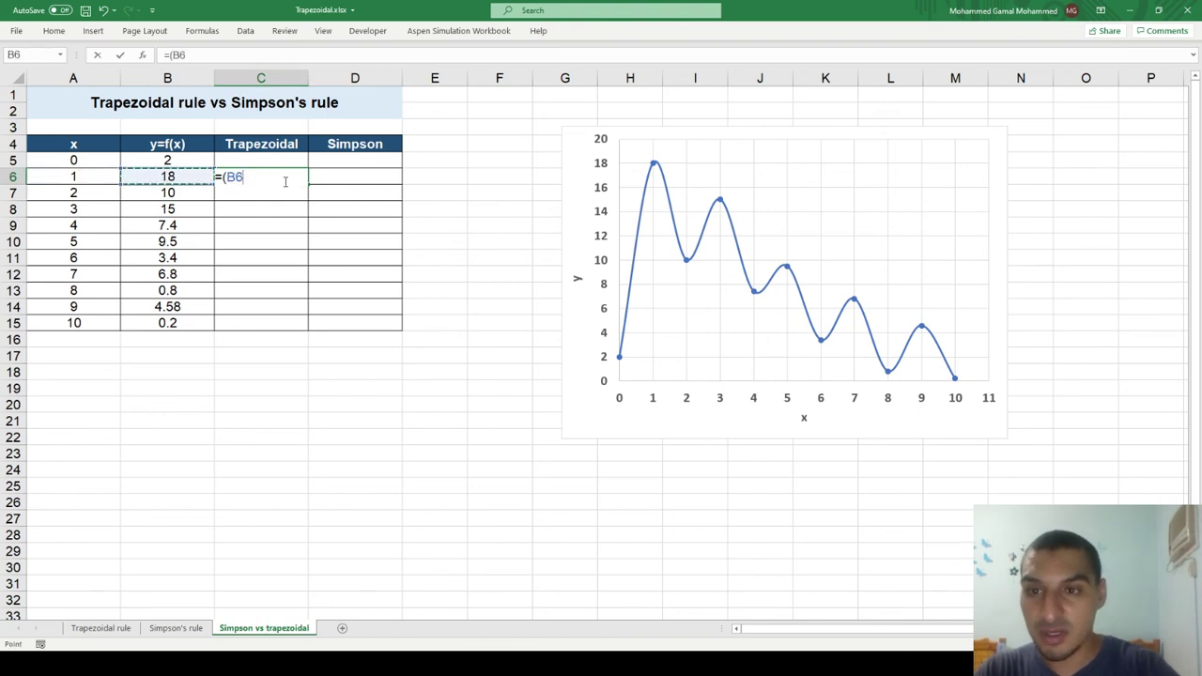
text(+)
key(Left)
key(Up)
text()/2*)
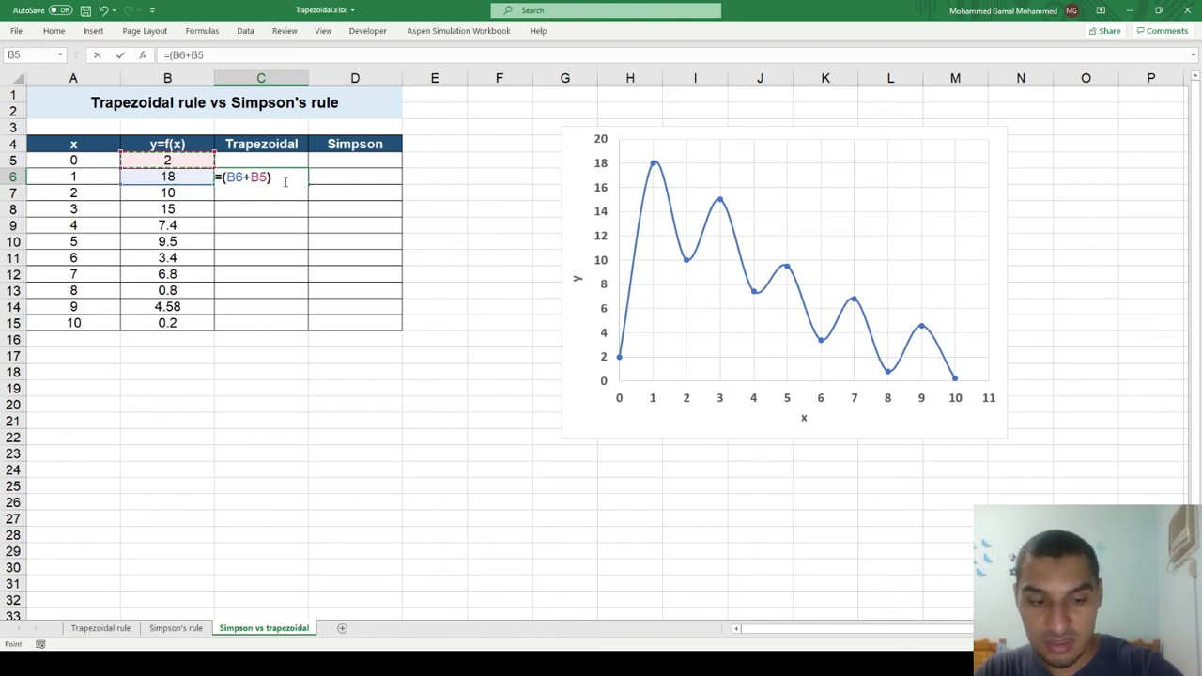
text(()
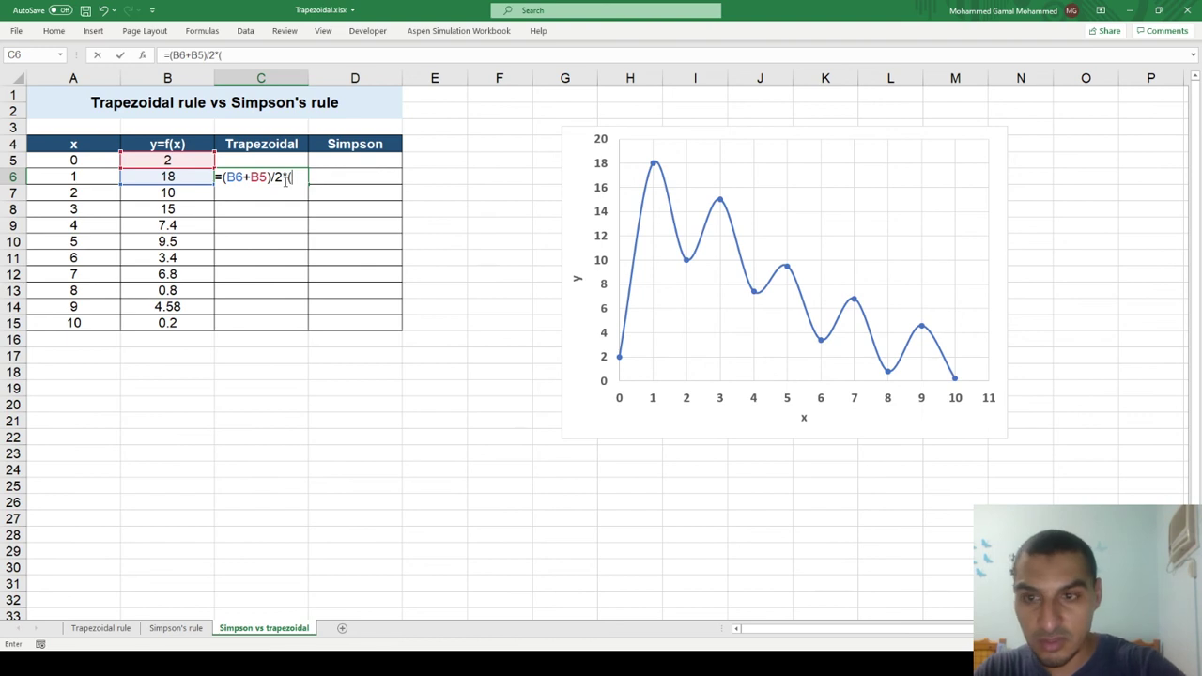
key(Left)
key(Left)
text(-)
key(Left)
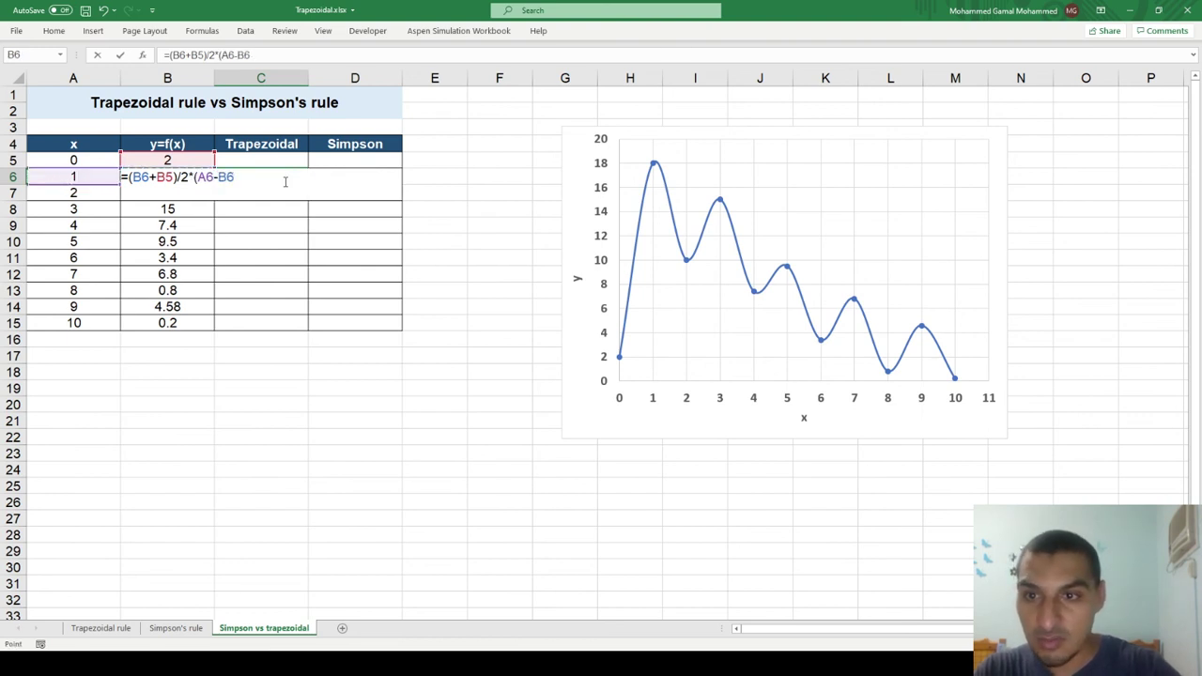
key(Left)
key(Up)
text())
click(282, 181)
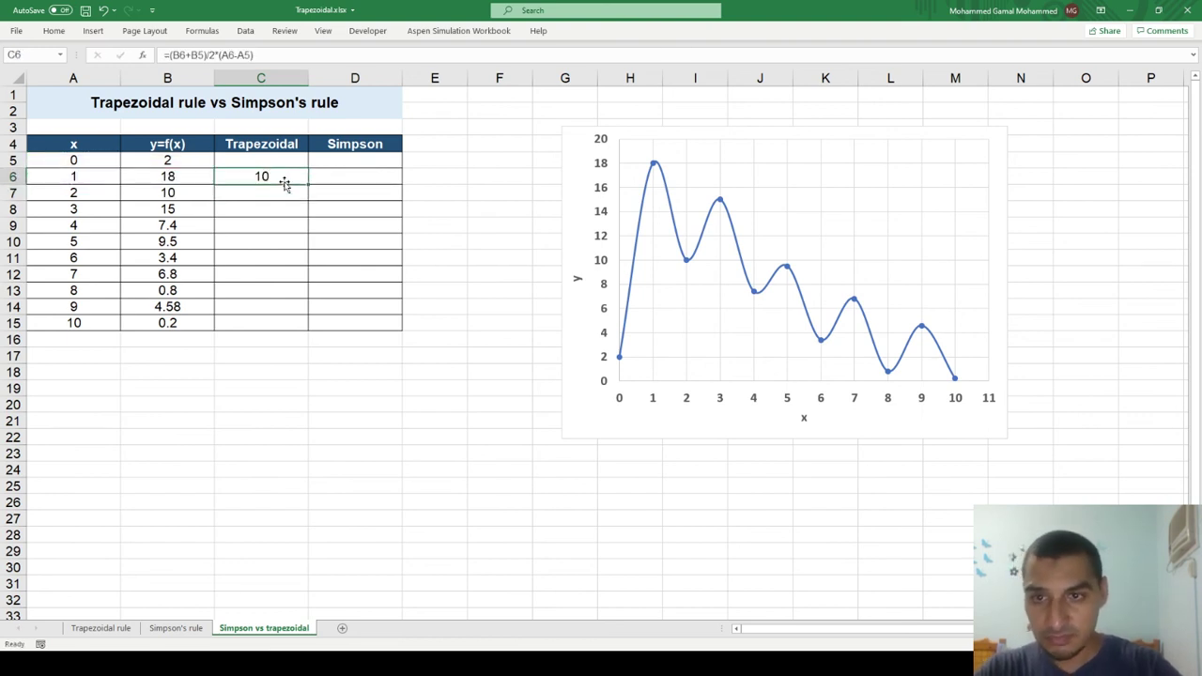
Fill the trapezoid formula down to C15 and AutoSum the column in C17, giving 76.58.
drag(308, 185, 286, 324)
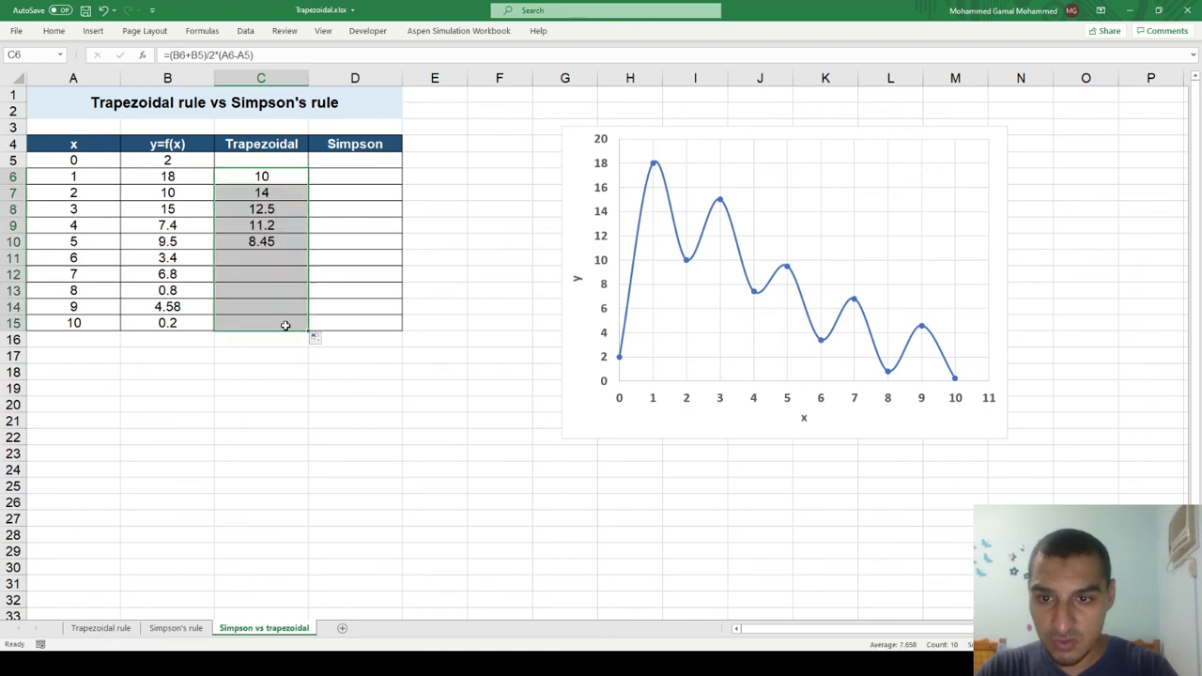
key(Down)
key(Down)
key(Down)
key(Down)
key(Down)
key(Down)
key(Down)
key(Down)
key(Down)
key(Down)
key(Down)
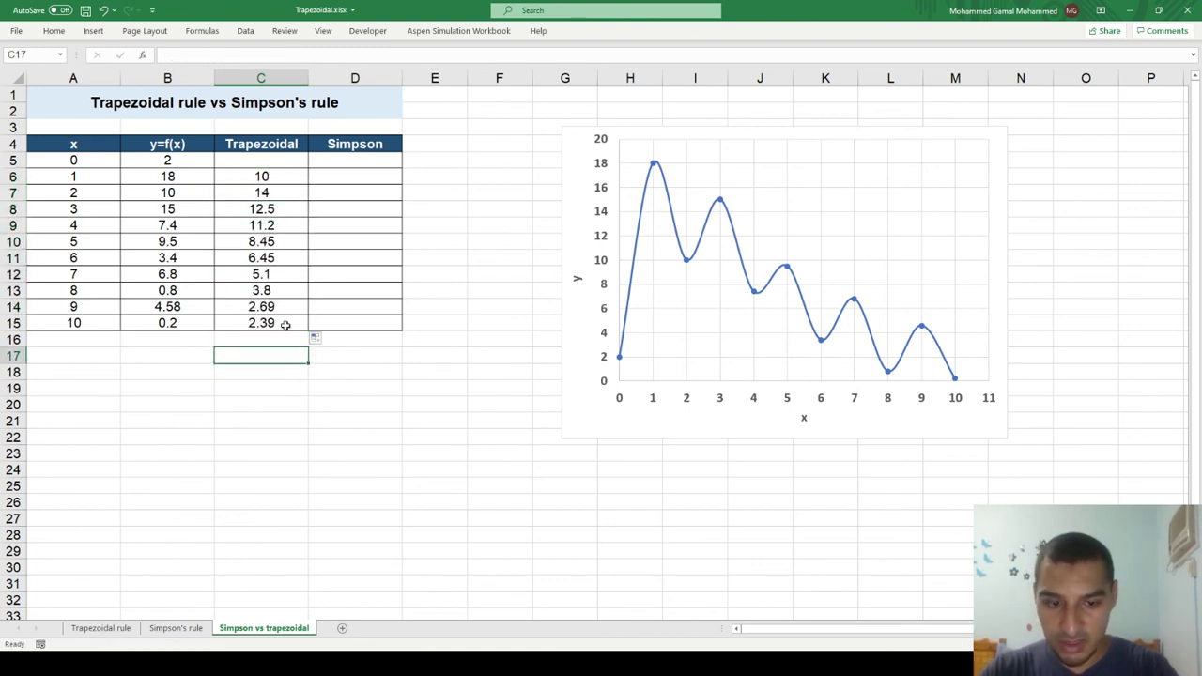
key(alt+equal)
key(Tab)
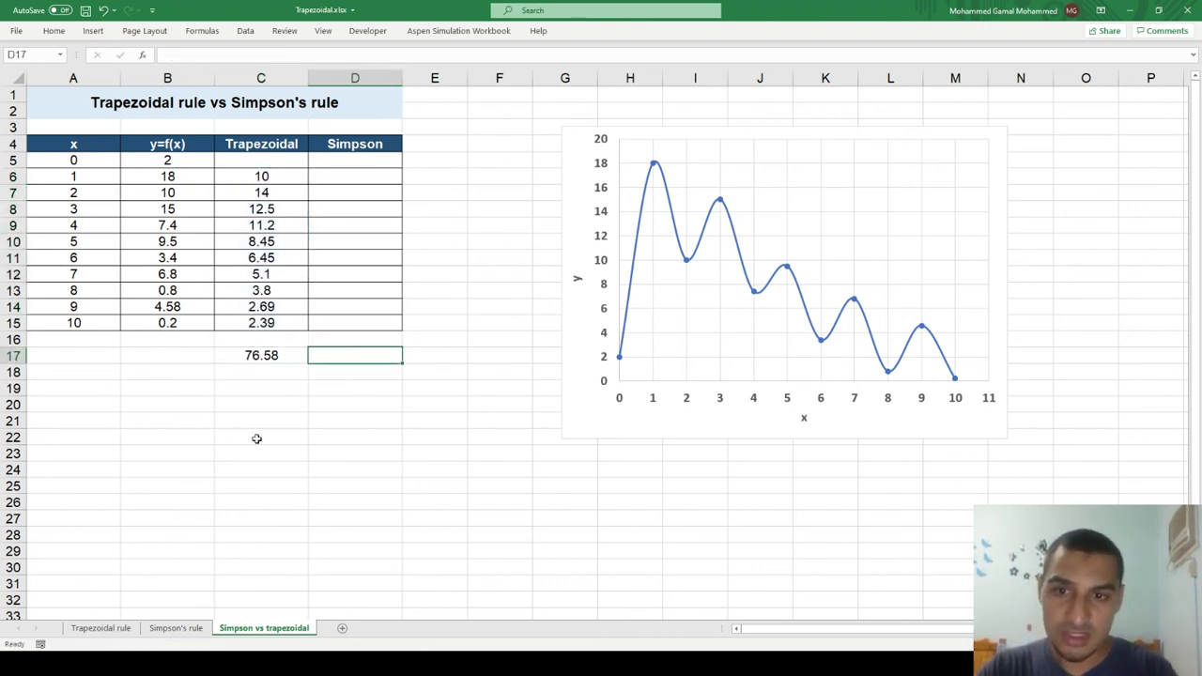
key(Up)
key(Up)
click(295, 444)
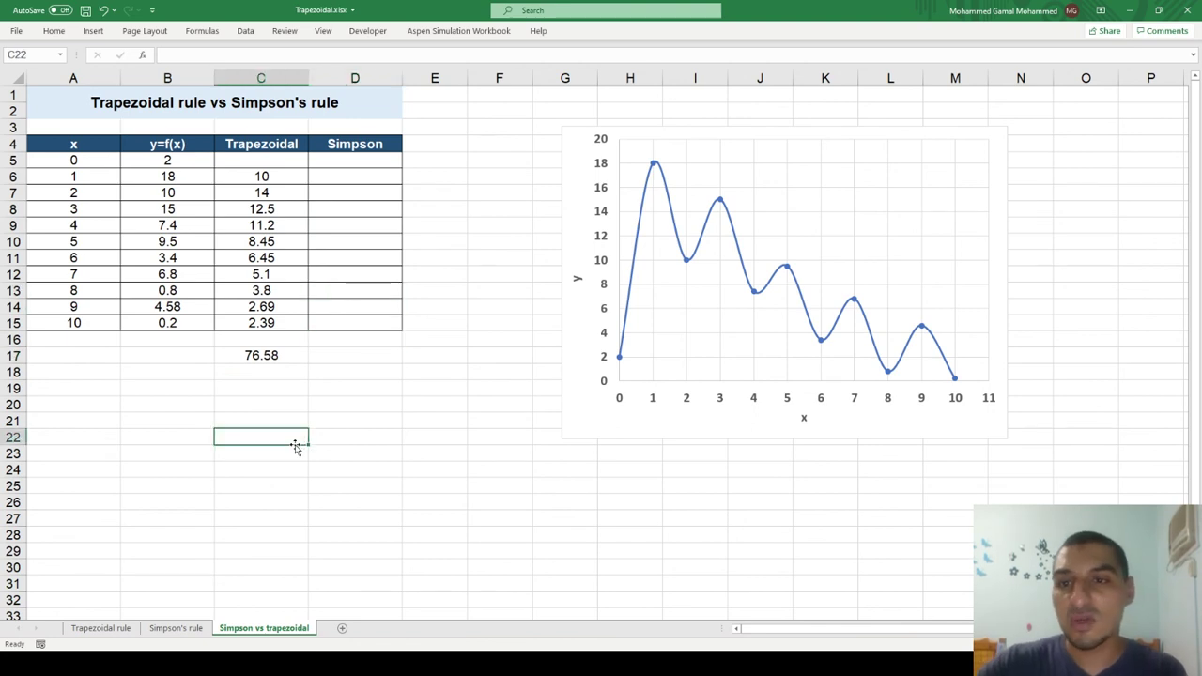
key(Up)
key(Right)
key(Up)
key(Up)
key(Up)
key(Up)
key(Up)
key(ctrl+Up)
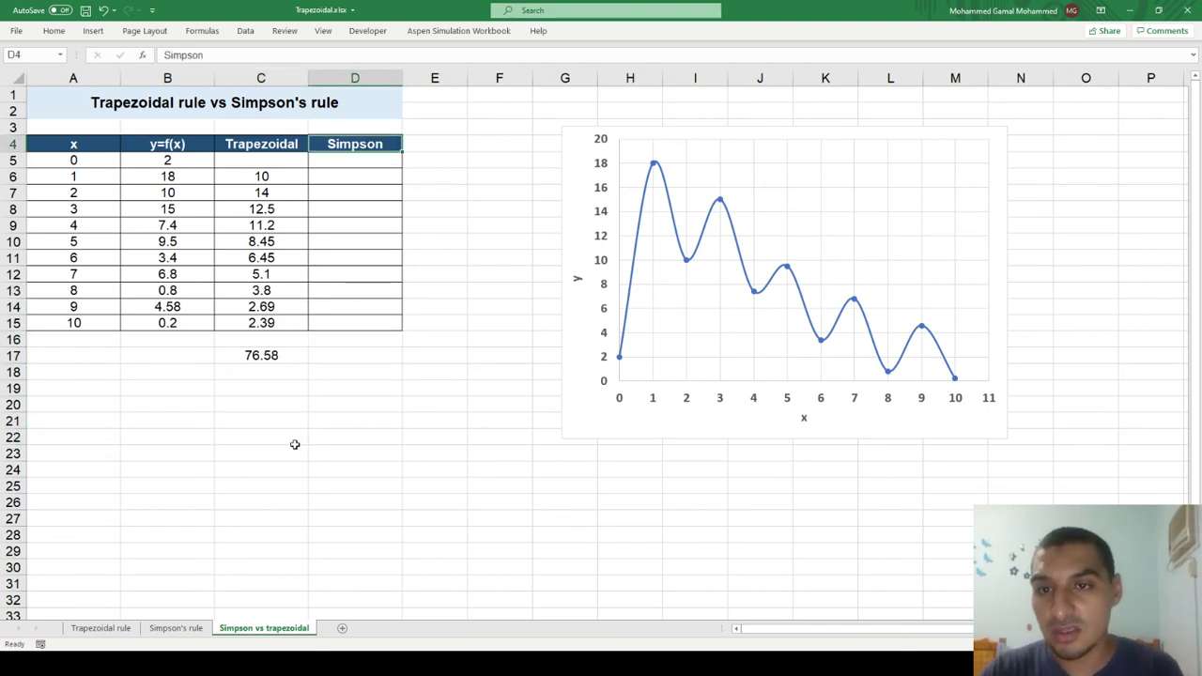
Begin the D7 Simpson formula with the interval width term =(A7-A6)/3*.
key(Down)
key(Down)
key(Down)
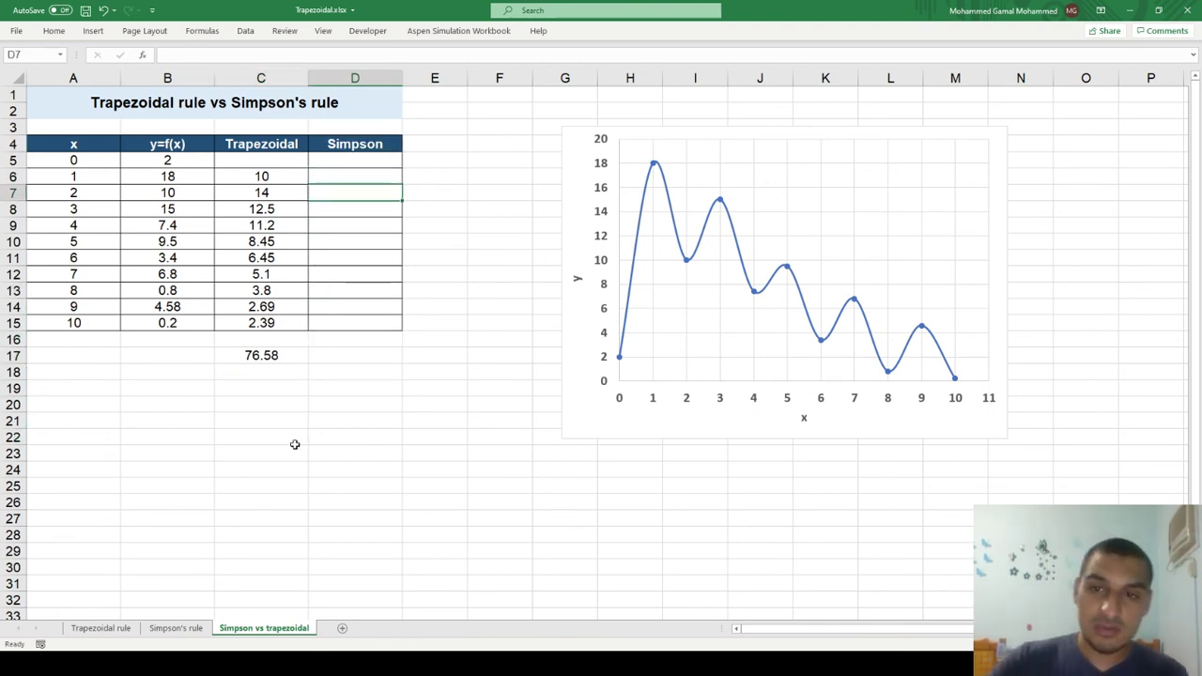
text(=)
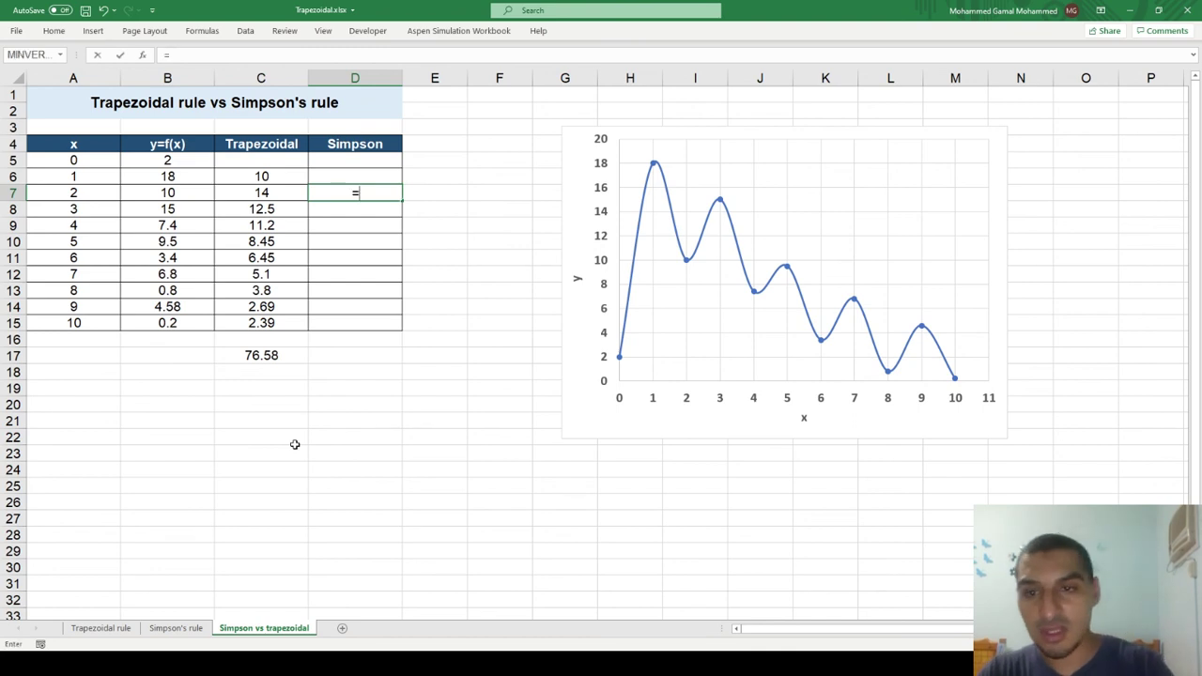
key(Left)
key(BackSpace)
key(BackSpace)
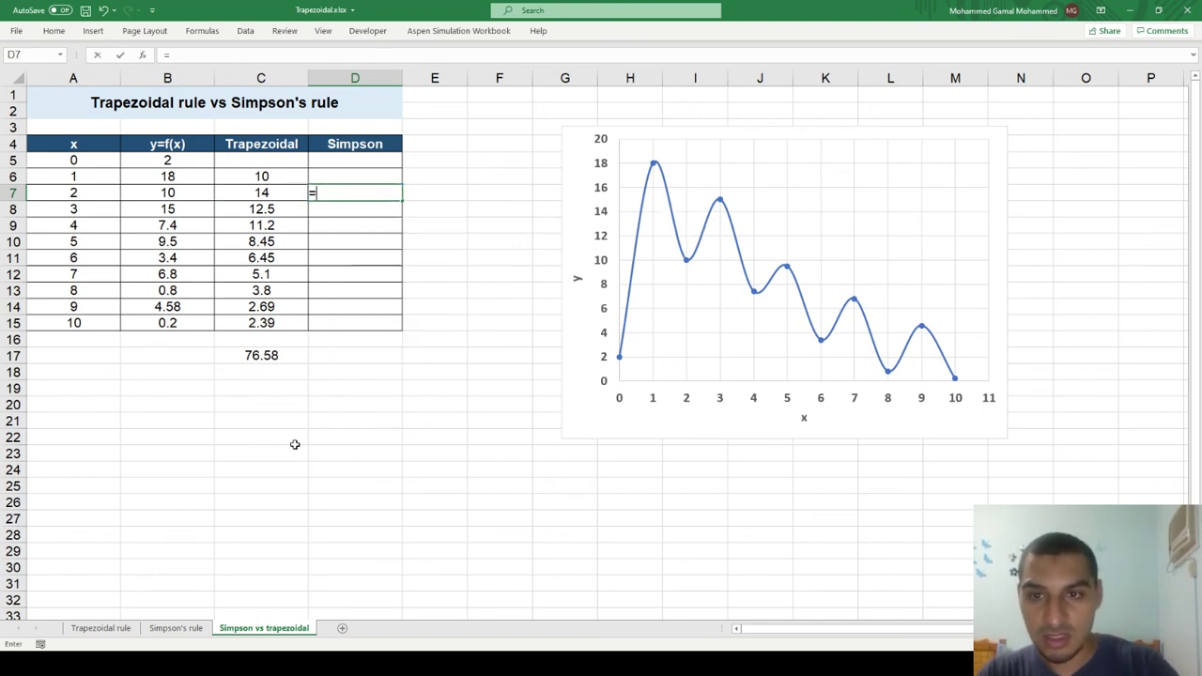
text(()
key(Left)
key(Left)
key(Left)
text(-)
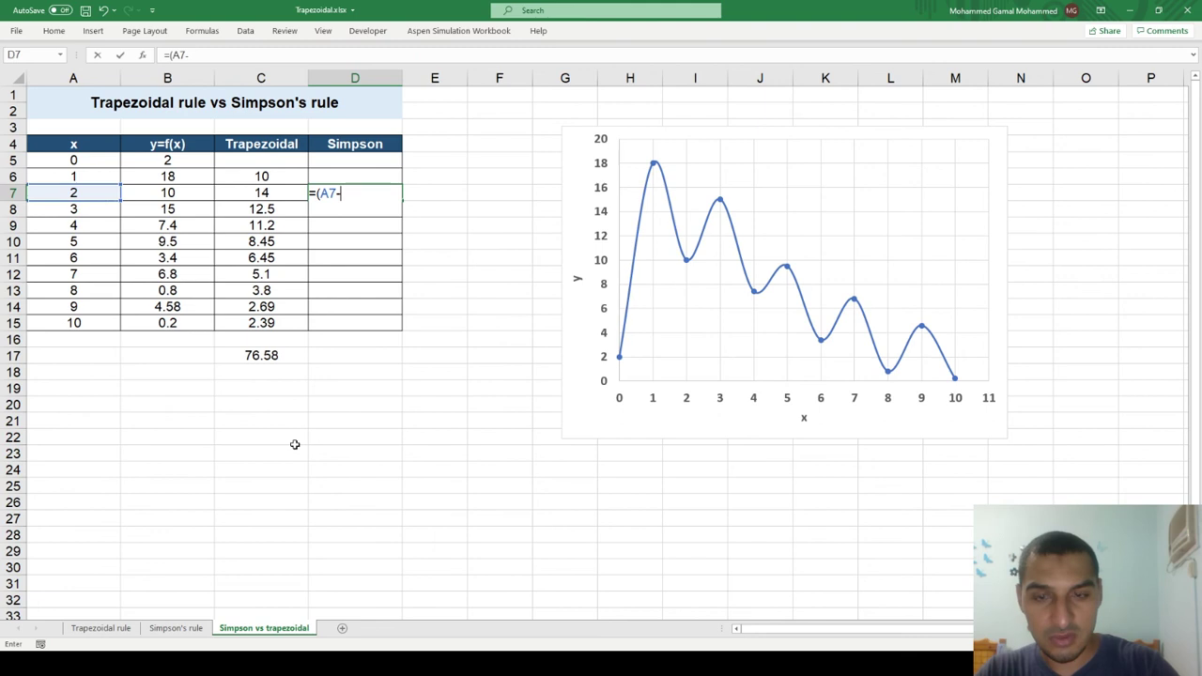
key(Left)
key(Left)
key(Left)
key(Up)
text())
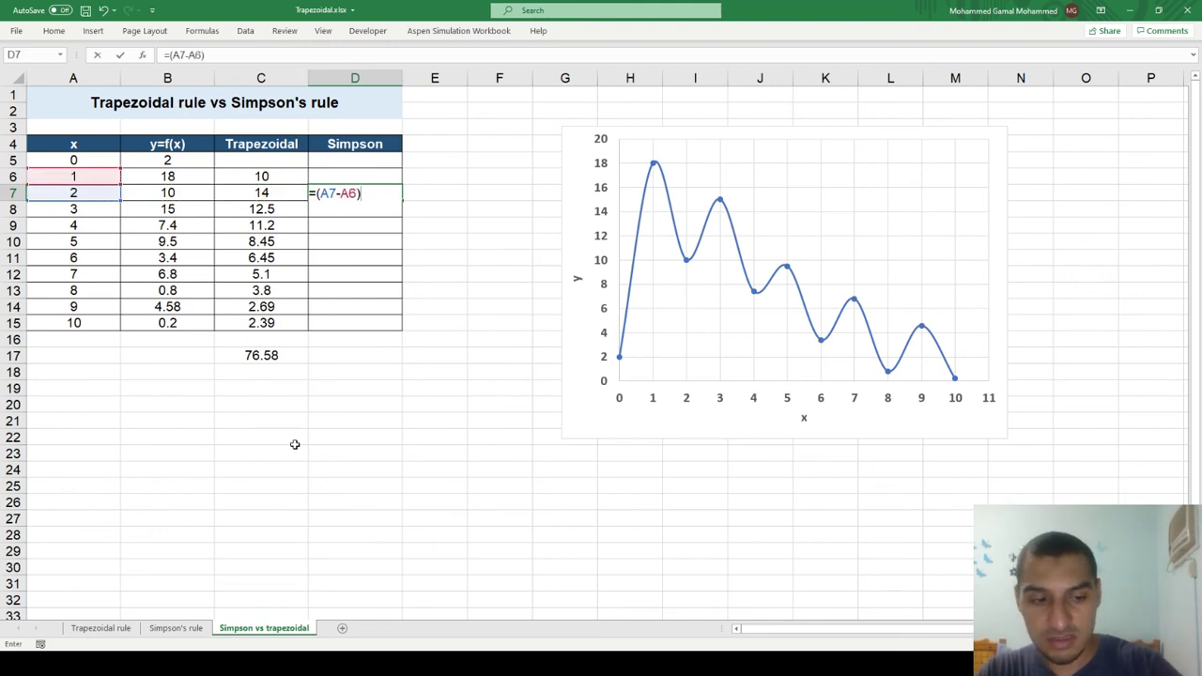
text(/3*)
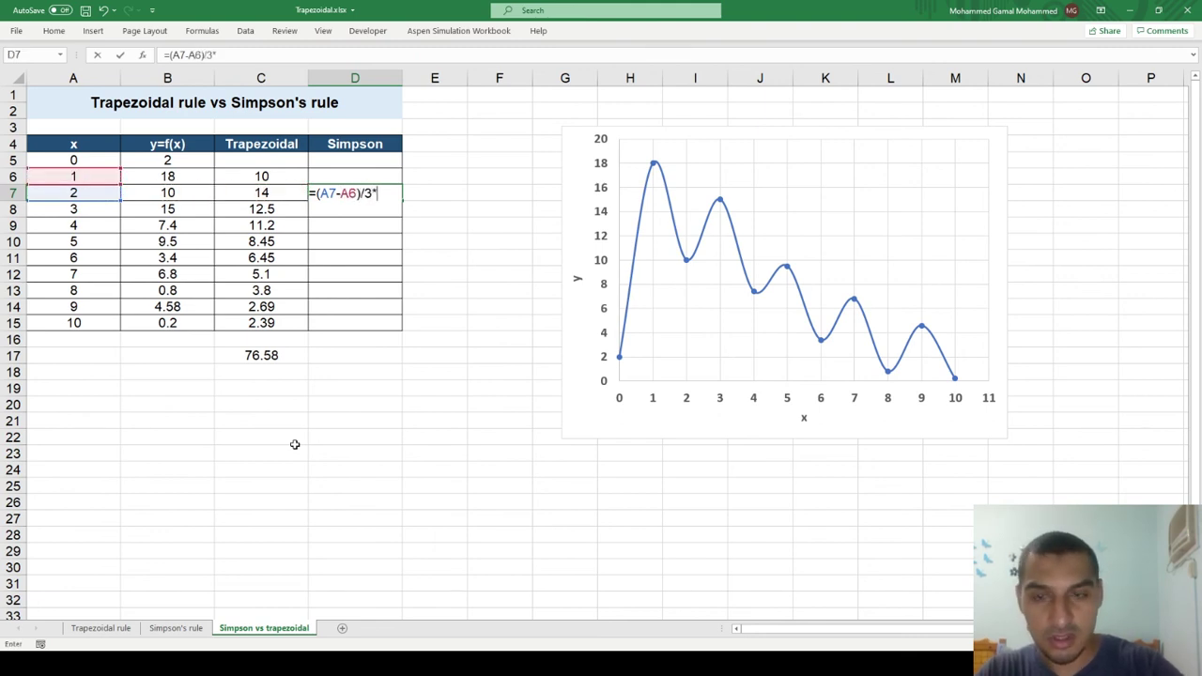
text(()
Complete the D7 formula with (B7+B5+4*B6), giving a Simpson area of 28.
key(Left)
key(Left)
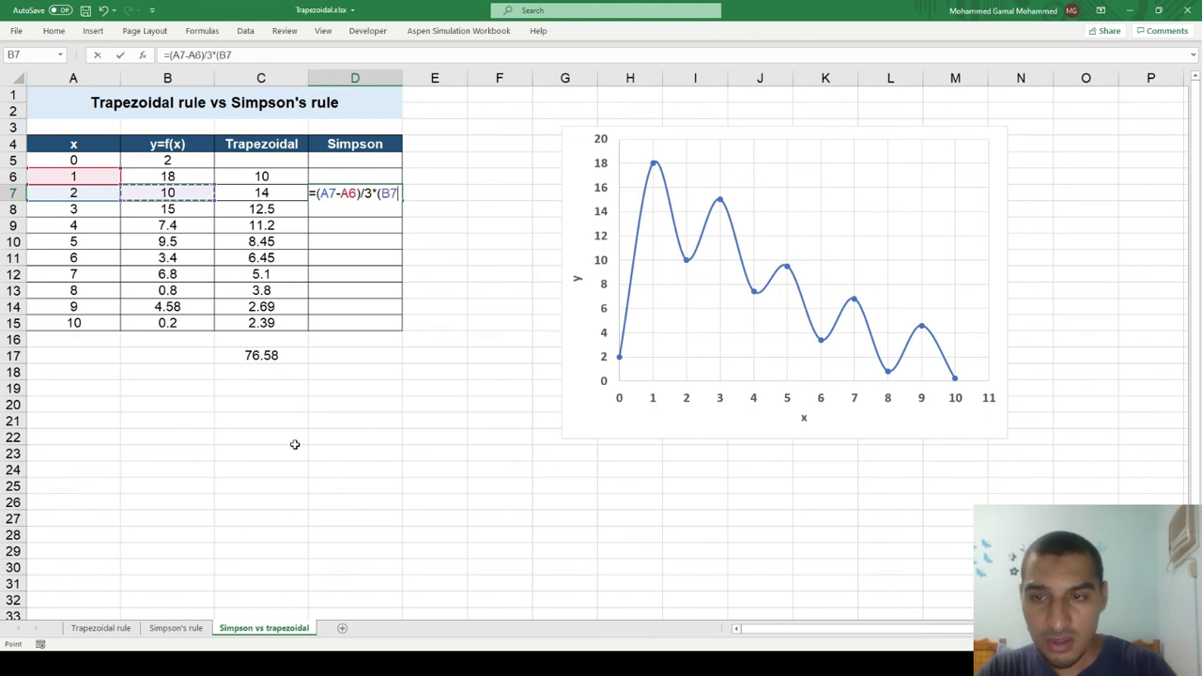
text(+)
key(Left)
key(Left)
key(Left)
key(Up)
key(Right)
key(Up)
text(+)
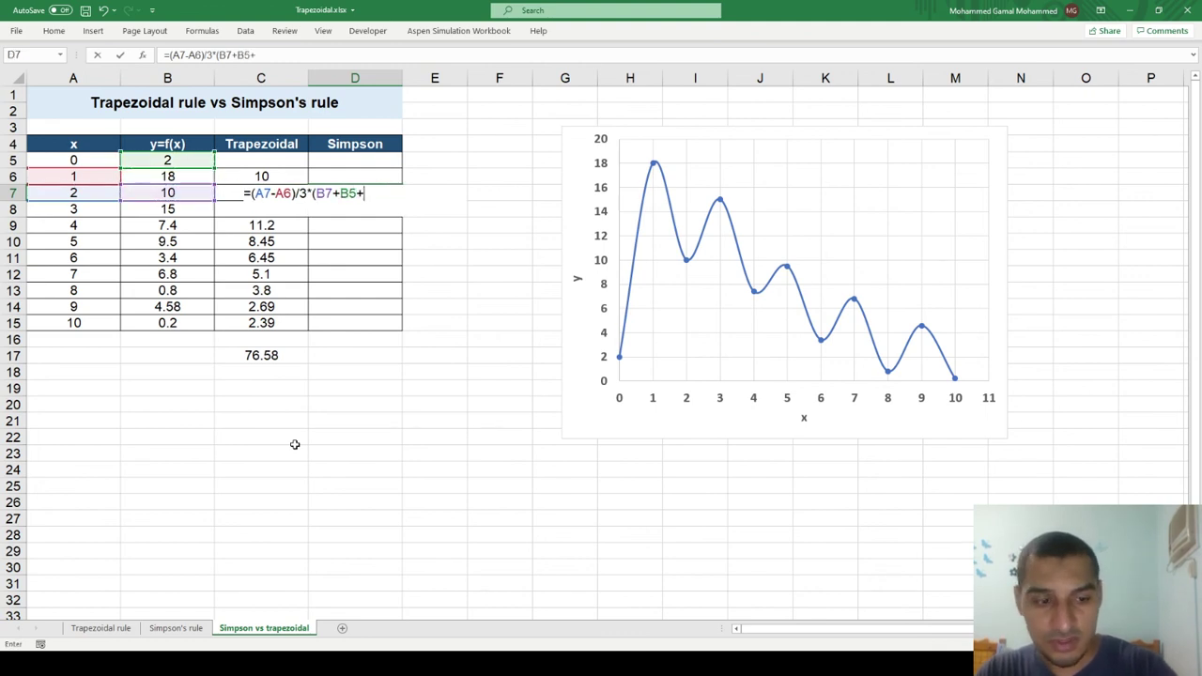
text(4*)
key(Left)
key(Left)
key(Up)
text())
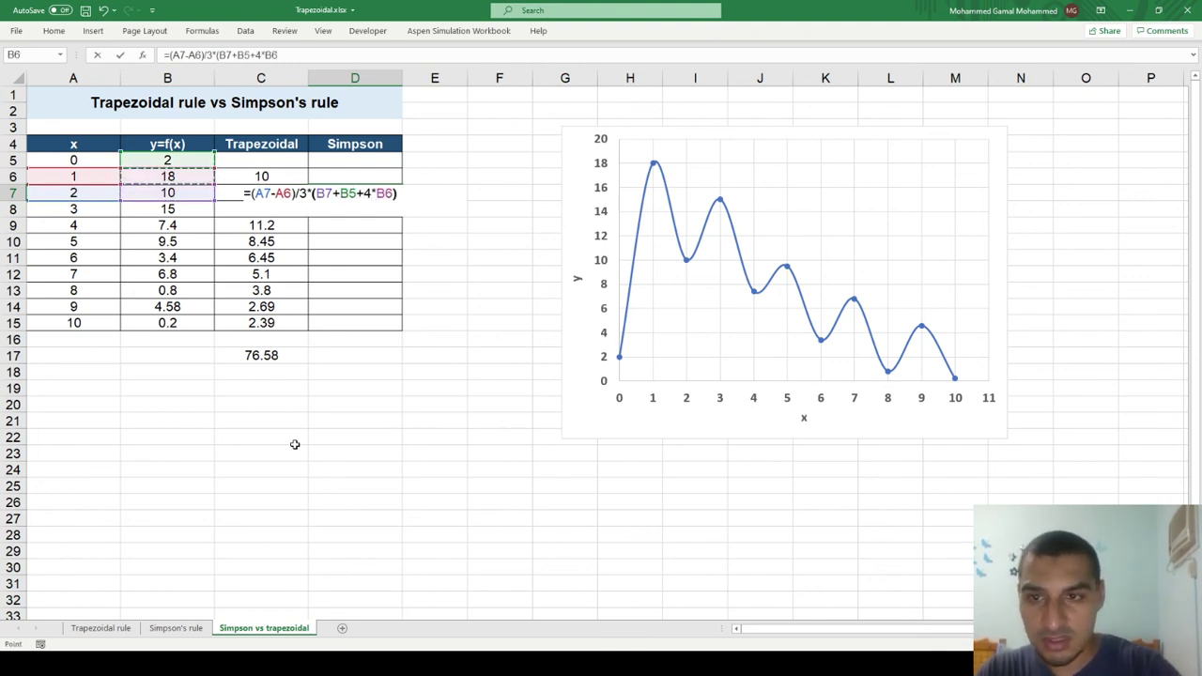
key(Return)
Fill D6:D7 down to row 15, giving alternate-row areas 28, 25.8, 16.27, 10.47 and 6.44.
key(Up)
key(Up)
key(shift+Down)
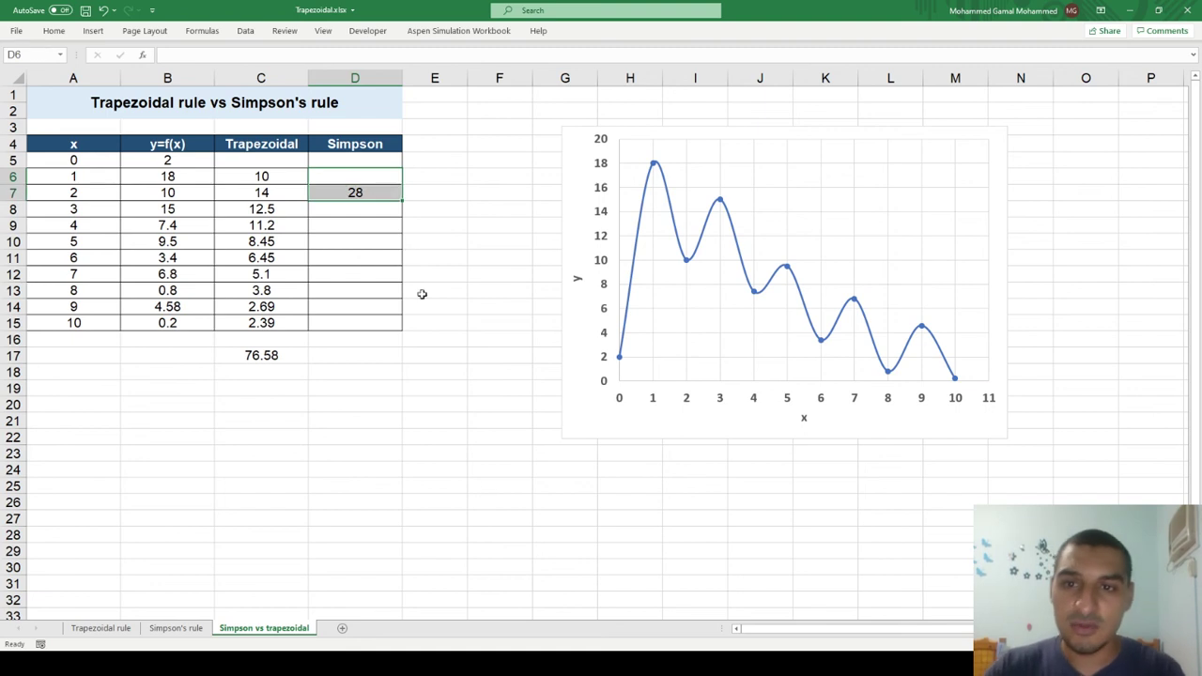
drag(403, 199, 394, 324)
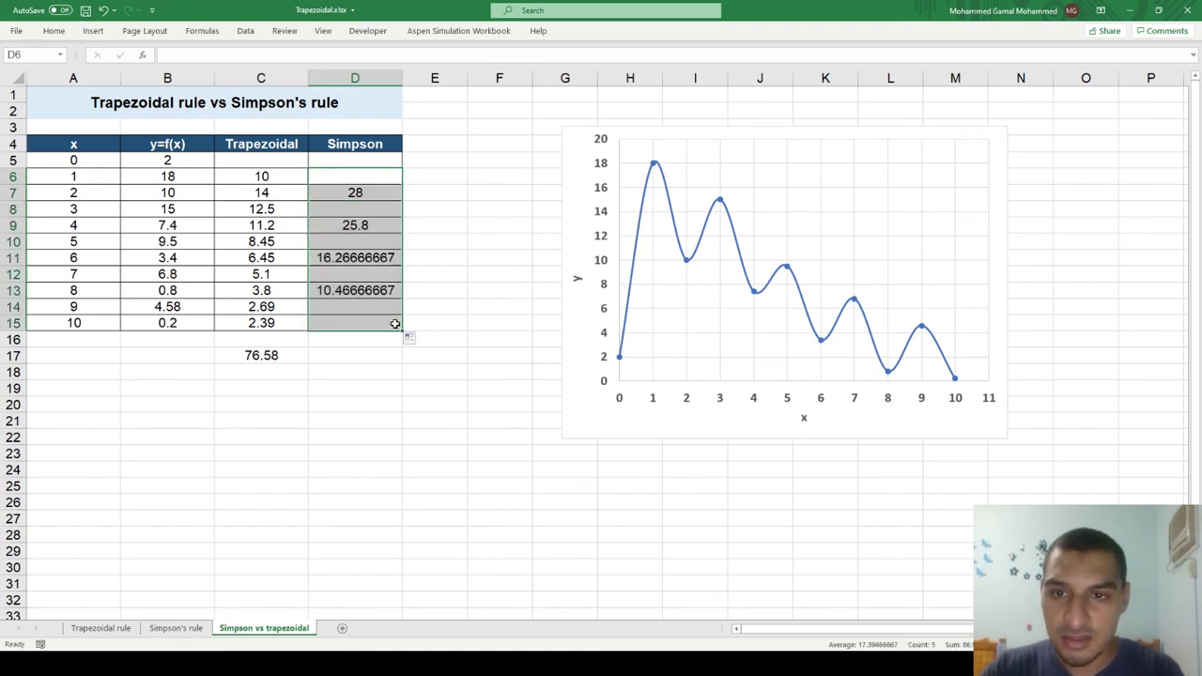
Compare the D7 Simpson formula with the C6 trapezoidal formula and the first two trapezoid areas.
click(352, 189)
key(Up)
key(Left)
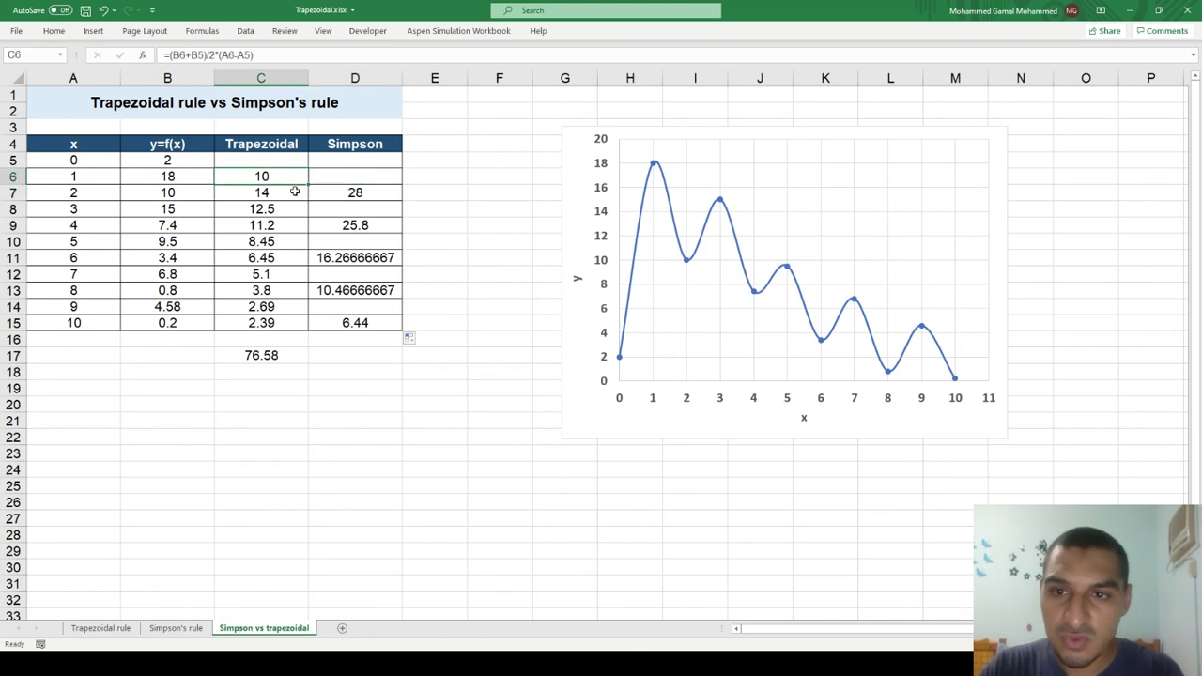
drag(278, 176, 278, 188)
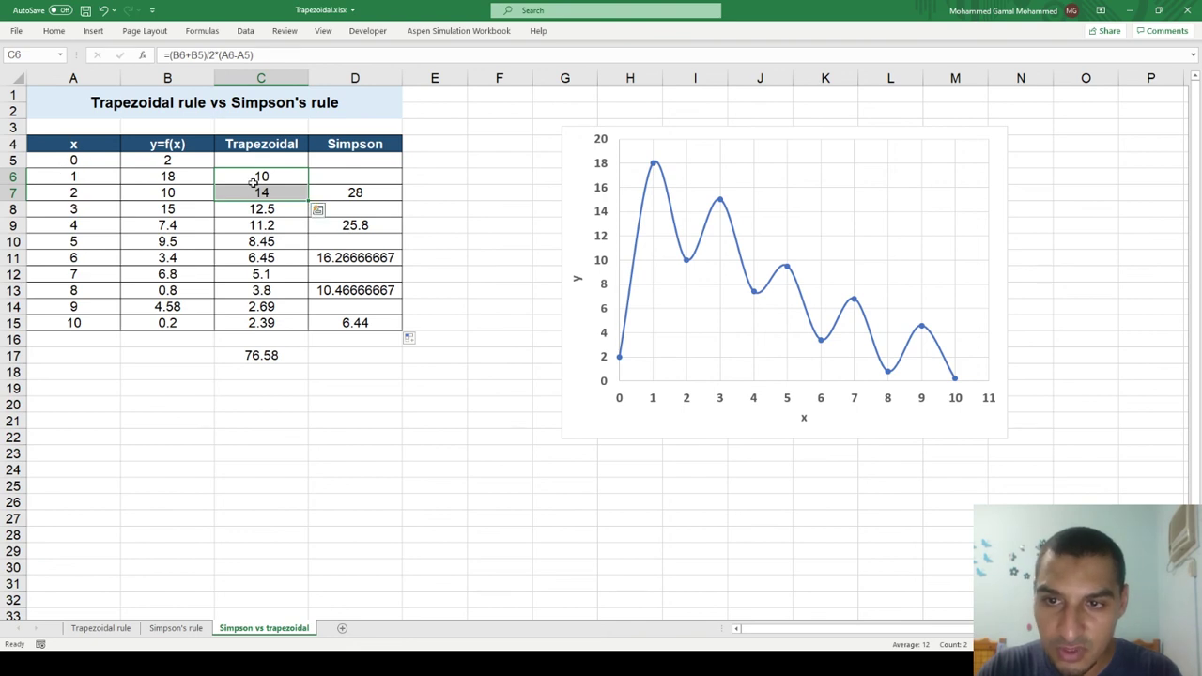
click(365, 193)
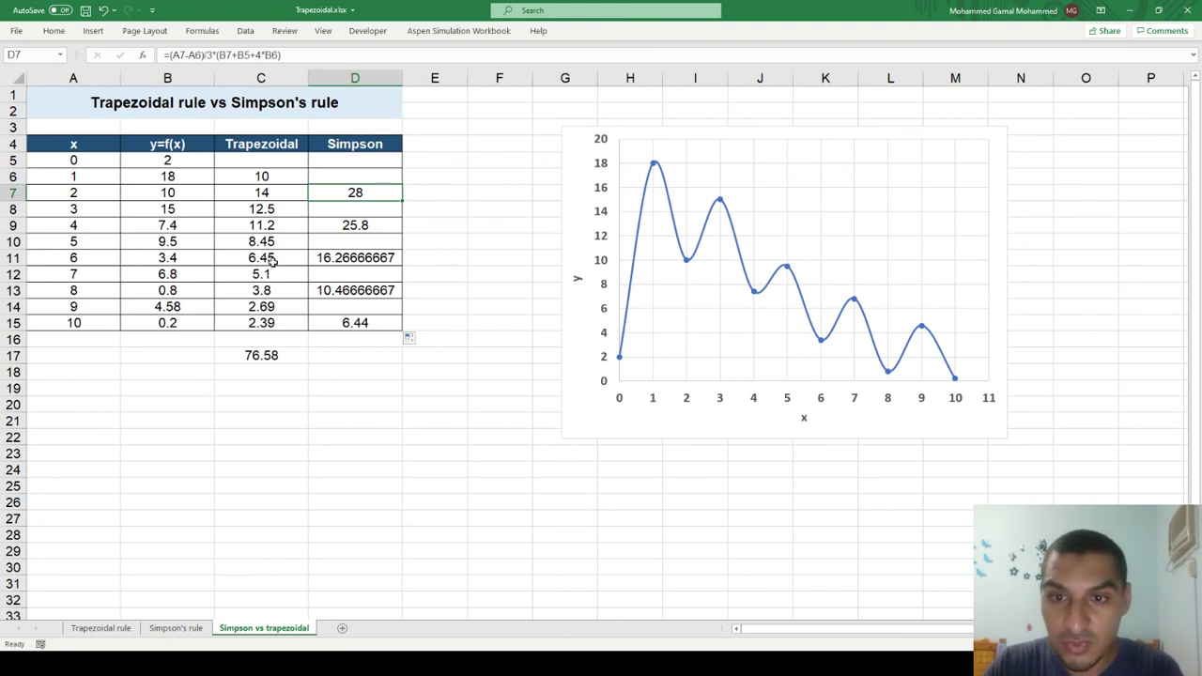
Copy the C17 SUM formula into D17 for a Simpson total of 86.97.
click(326, 358)
key(Left)
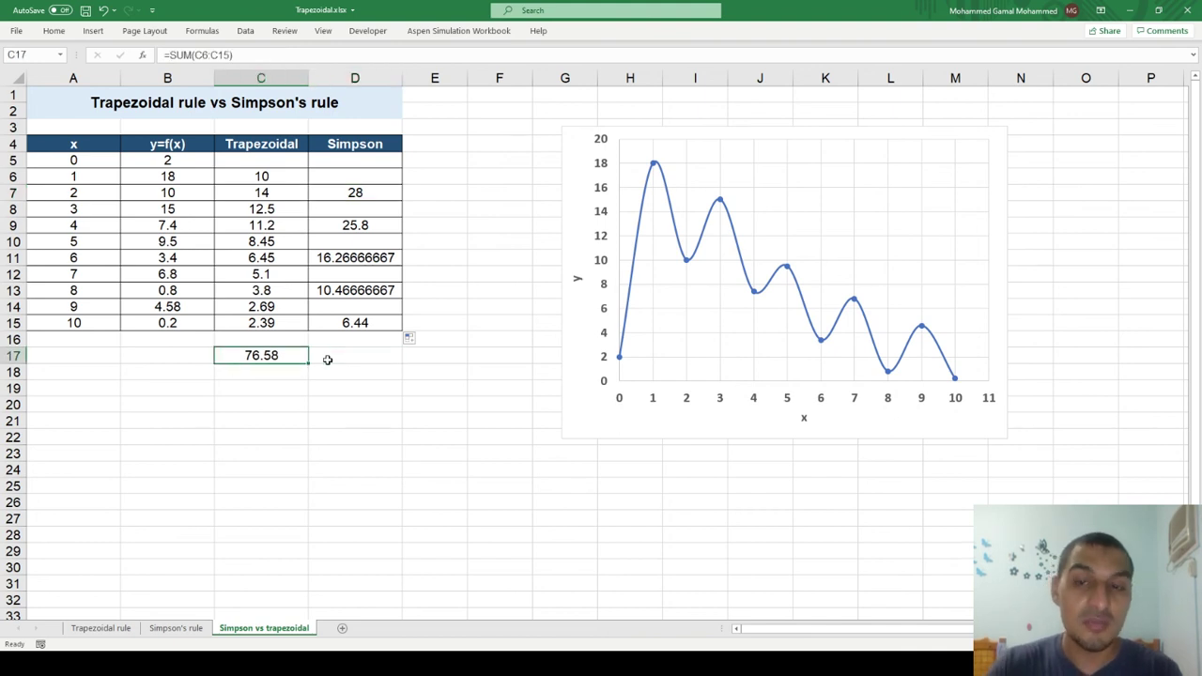
key(ctrl+c)
key(Right)
key(ctrl+v)
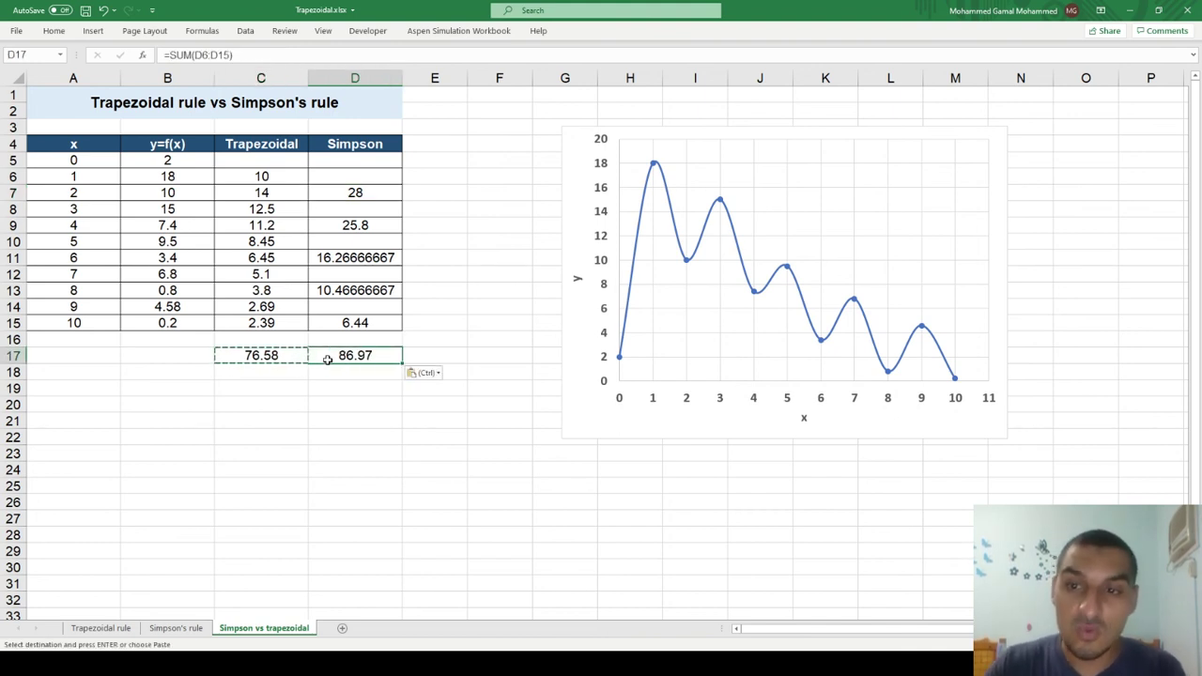
key(Escape)
key(Return)
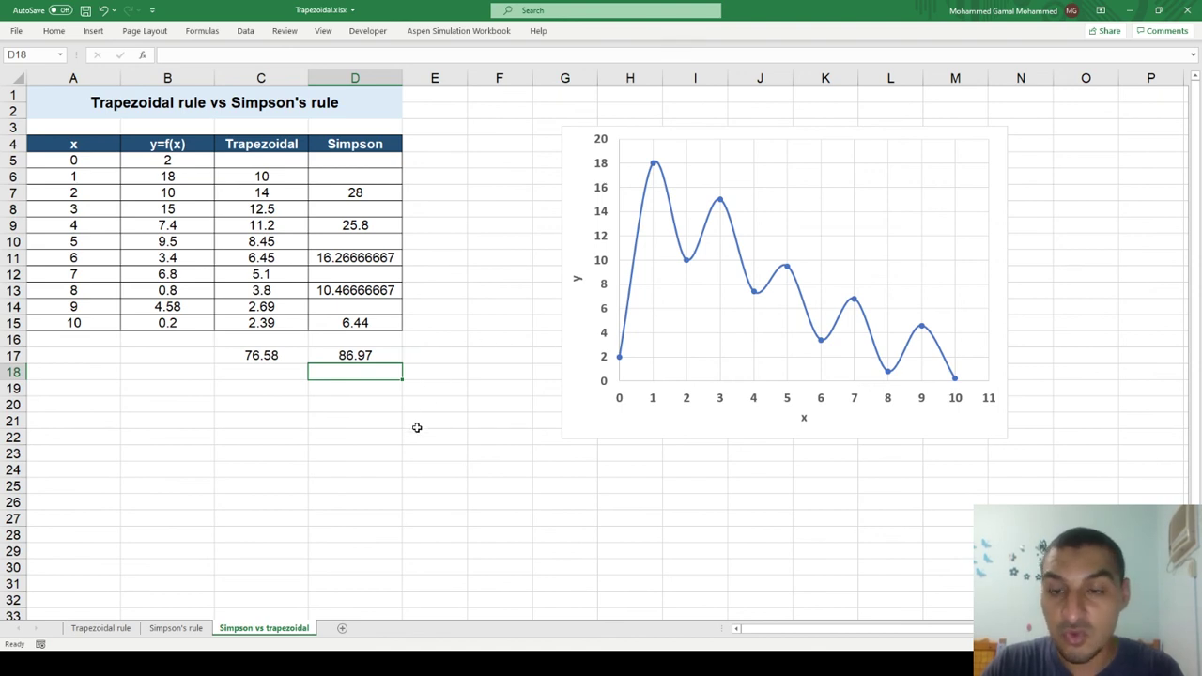
key(Down)
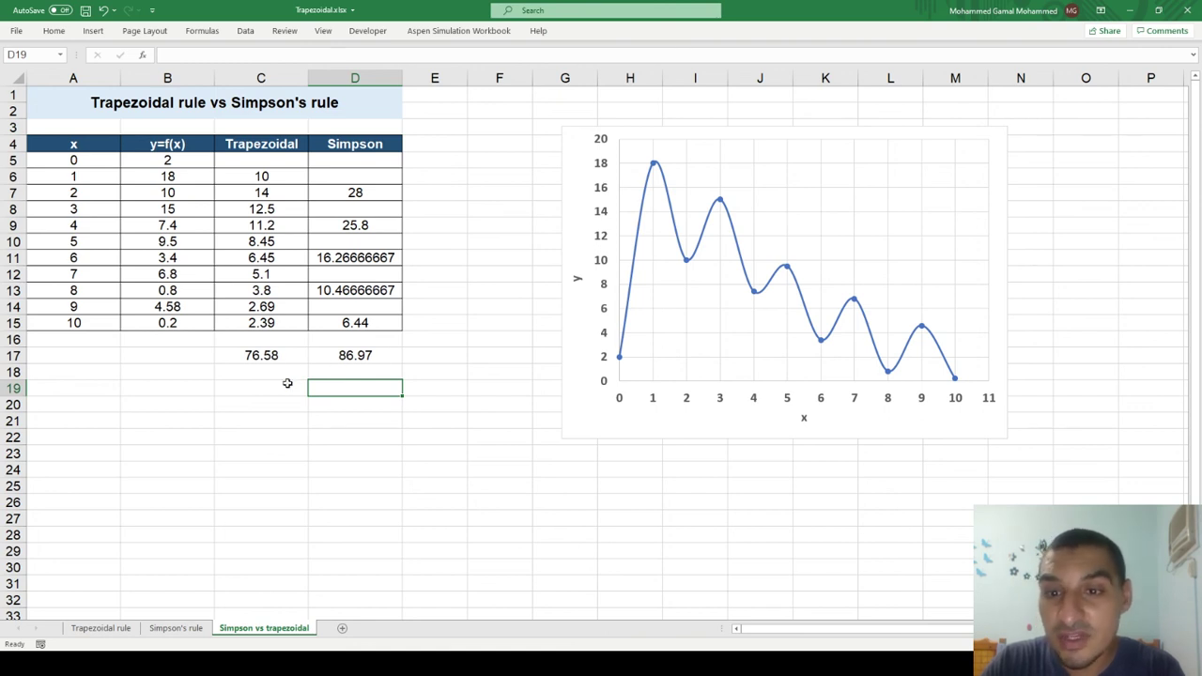
Enter =(D17-C17)/D17 in D19, showing an 11.95% difference.
text(=()
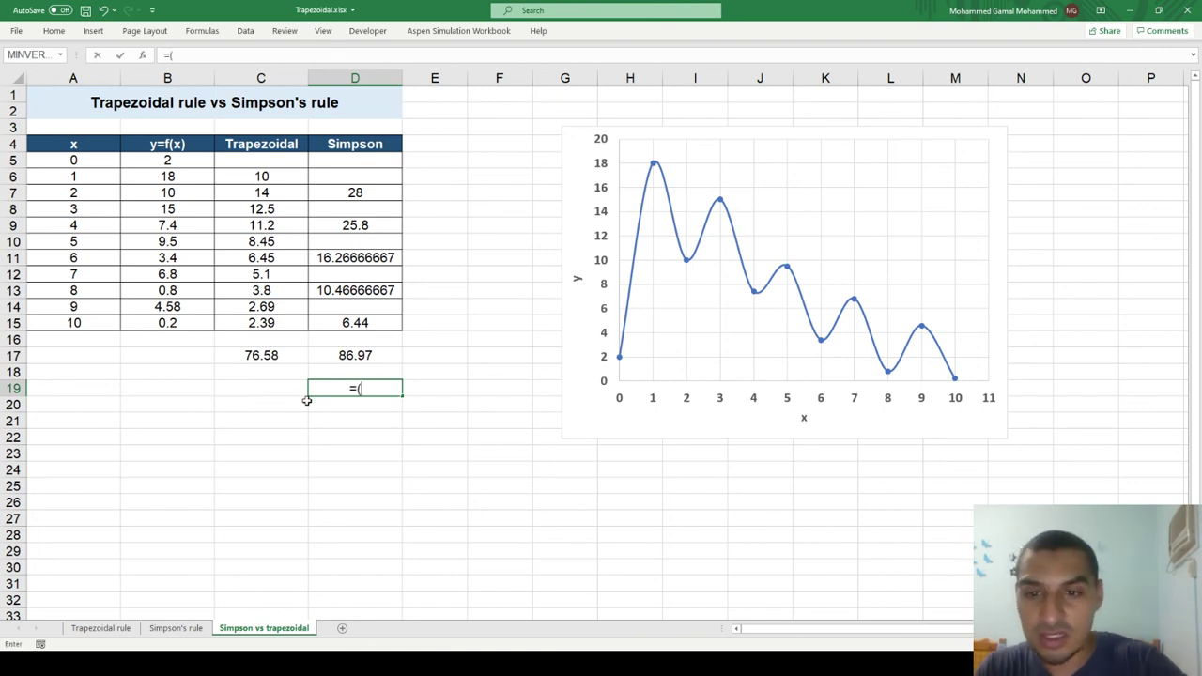
key(Up)
key(Up)
text(-)
key(Up)
key(Left)
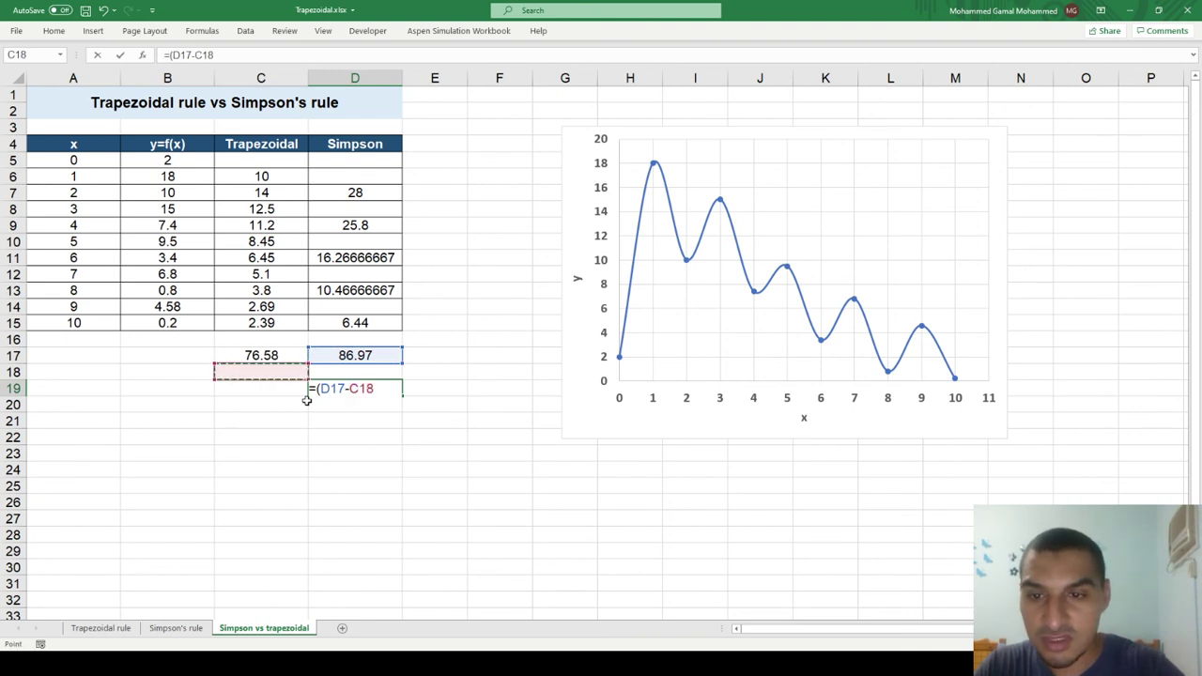
key(Up)
text()/)
key(Up)
key(Up)
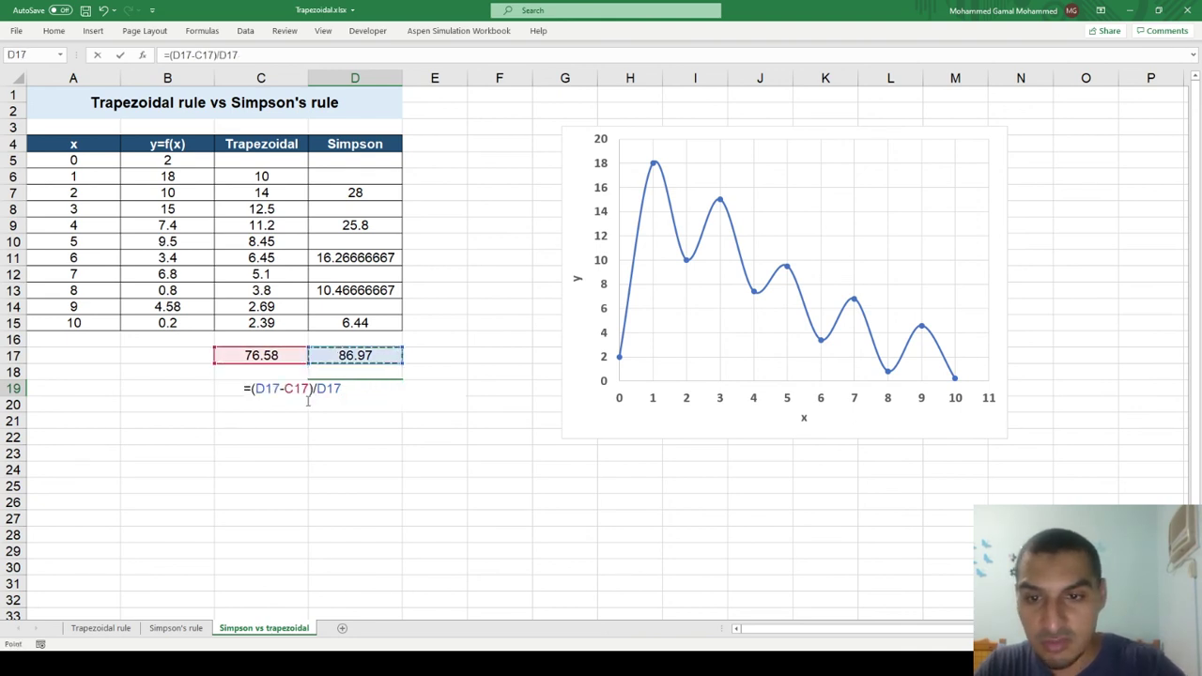
key(Return)
key(Up)
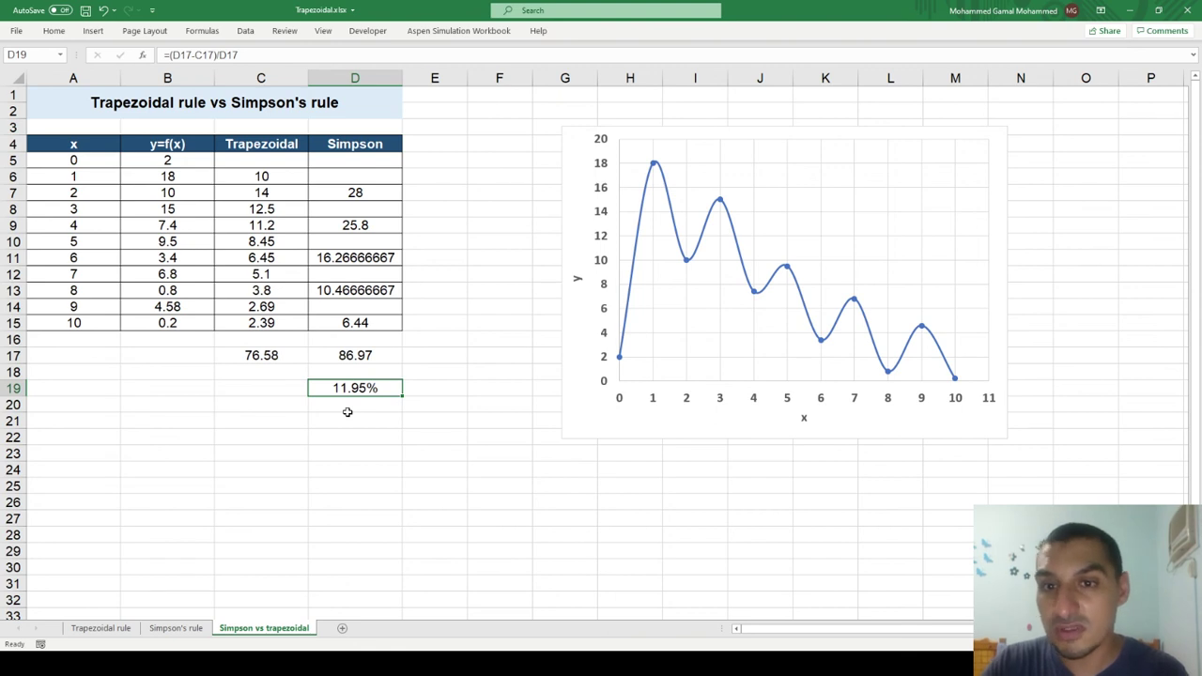
key(Up)
key(Up)
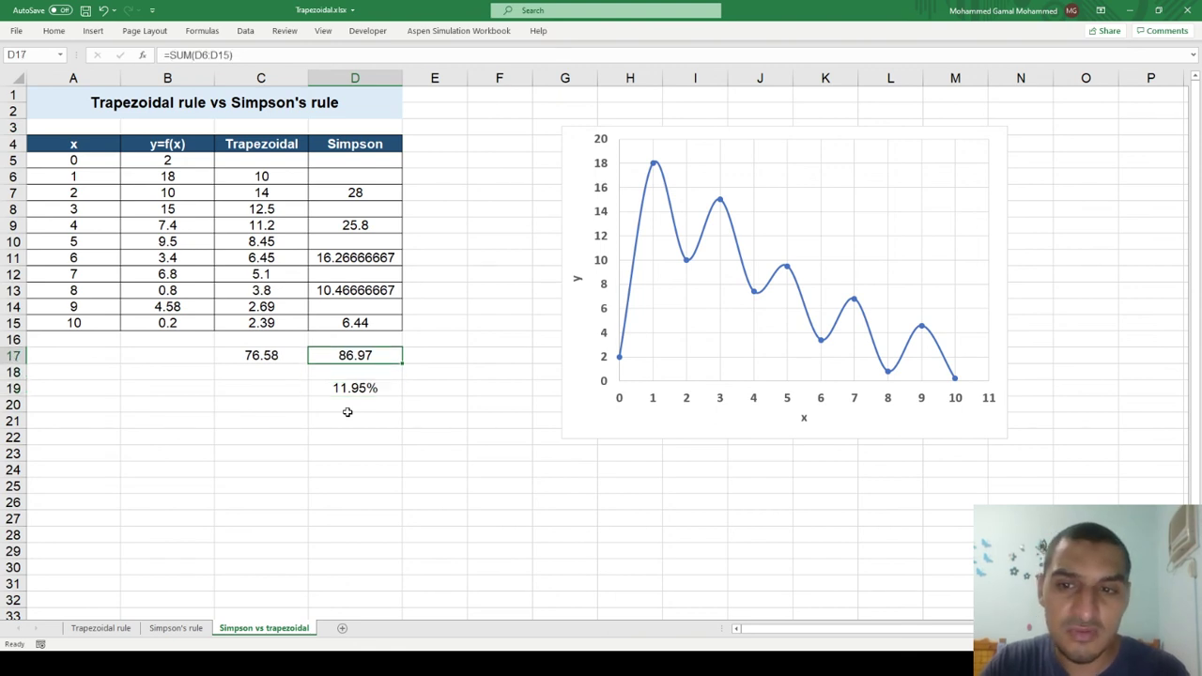